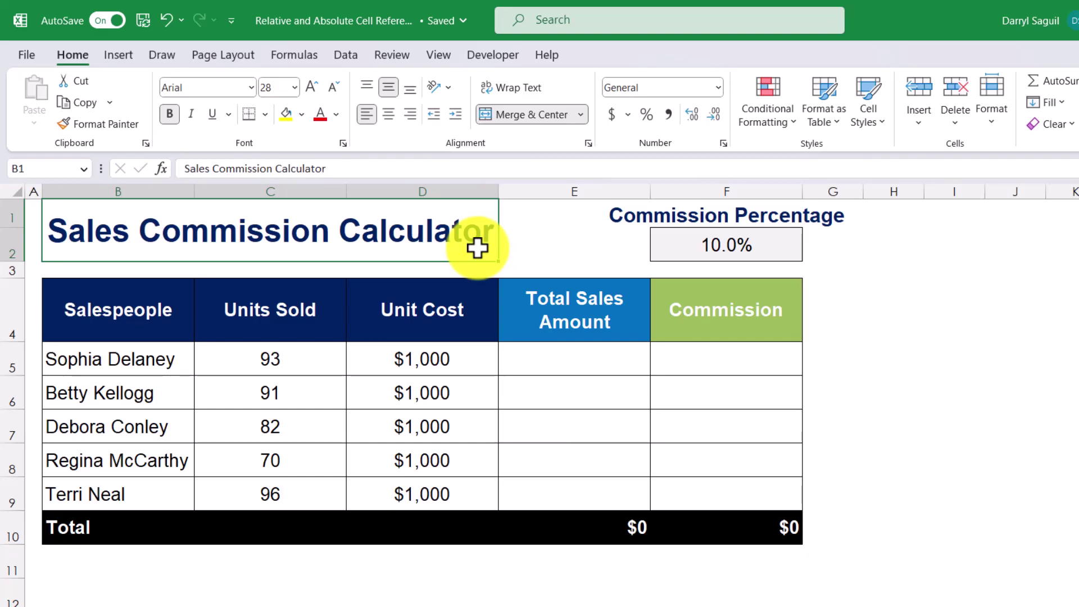
Enter =C5*D5 in E5 to compute the first Total Sales Amount
{"action": "left_click", "coordinate": [525, 361]}
{"action": "type", "text": "="}
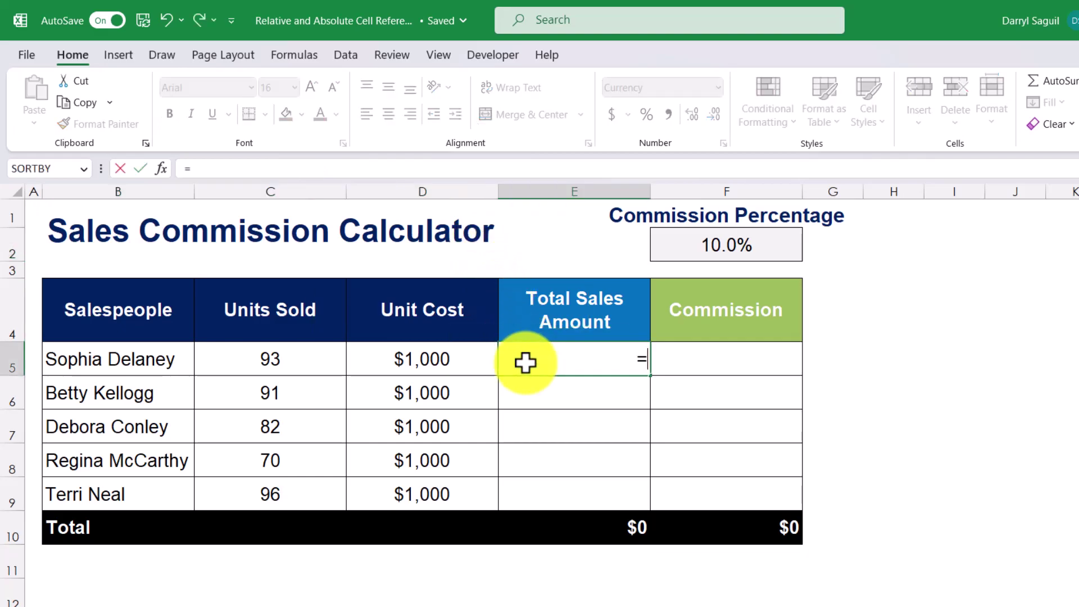
{"action": "left_click", "coordinate": [326, 358]}
{"action": "type", "text": "*"}
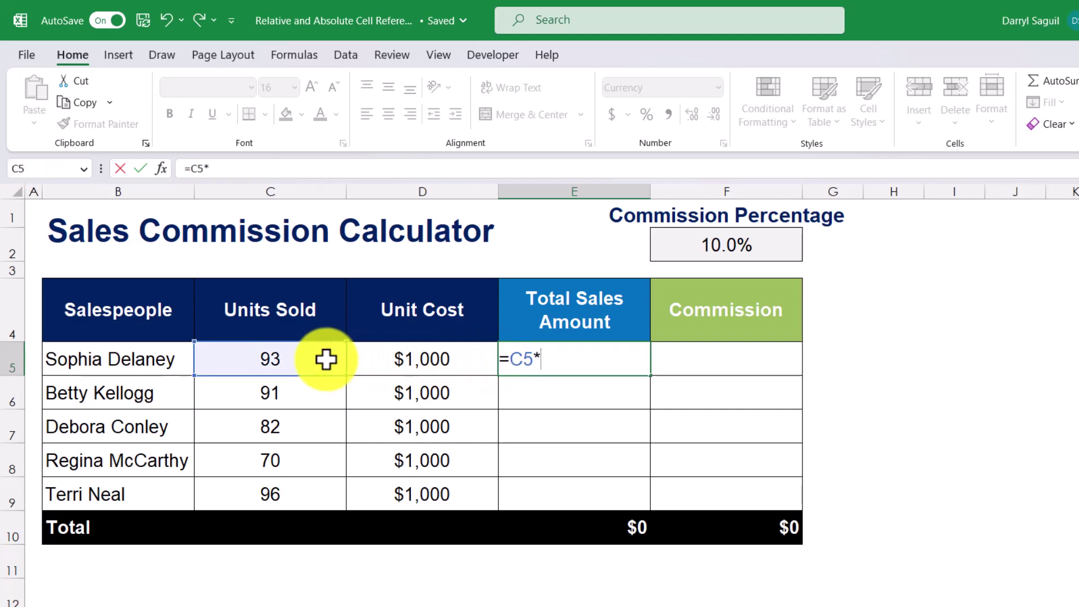
{"action": "left_click", "coordinate": [477, 355]}
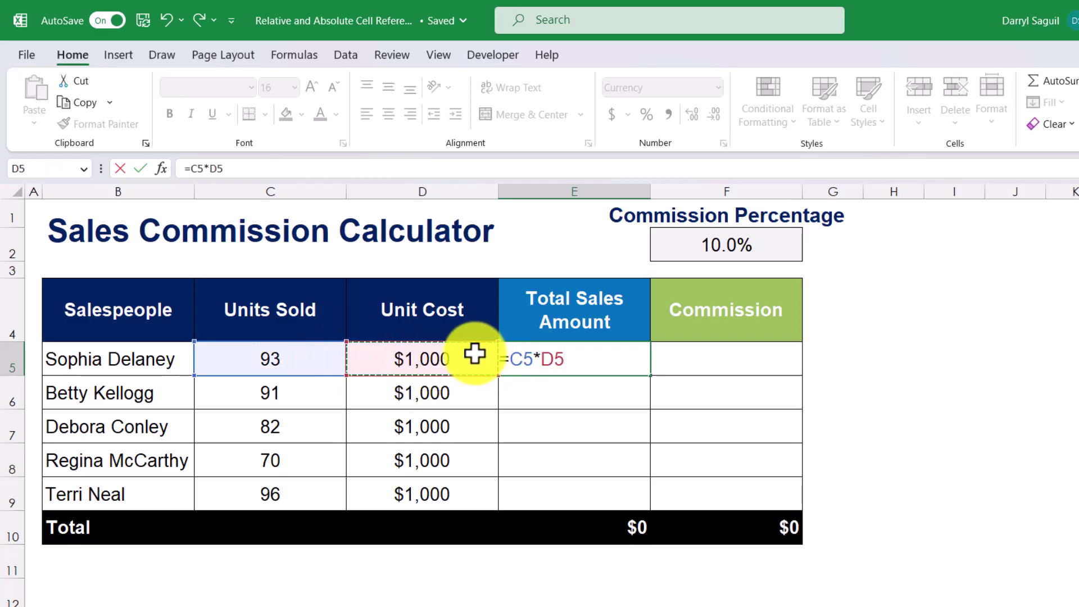
{"action": "key", "text": "Return"}
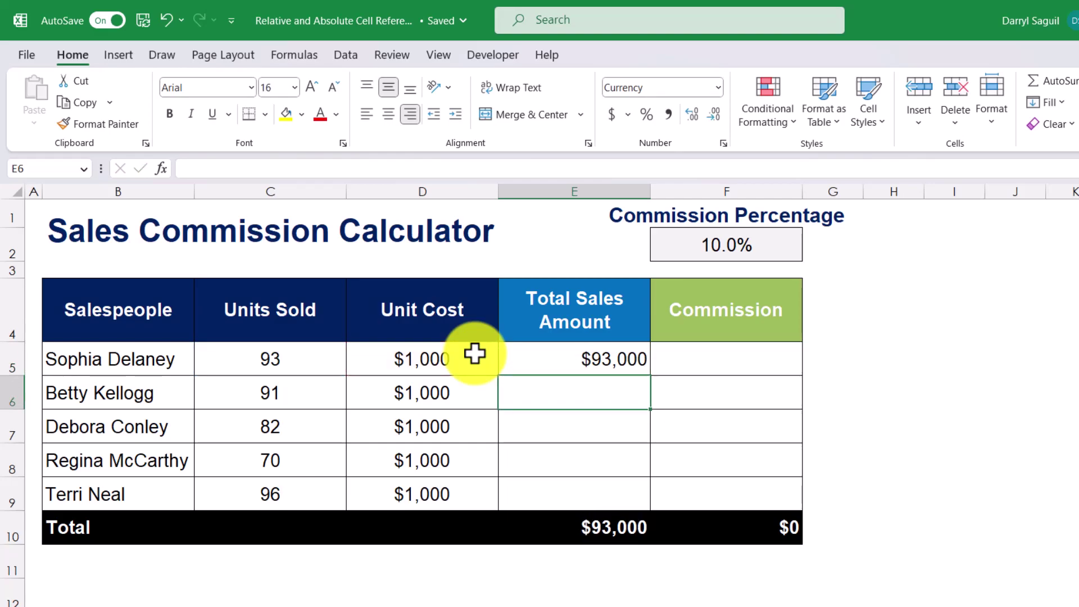
Copy the total formula down to E9 and check that E9 reads =C9*D9
{"action": "left_click", "coordinate": [562, 357]}
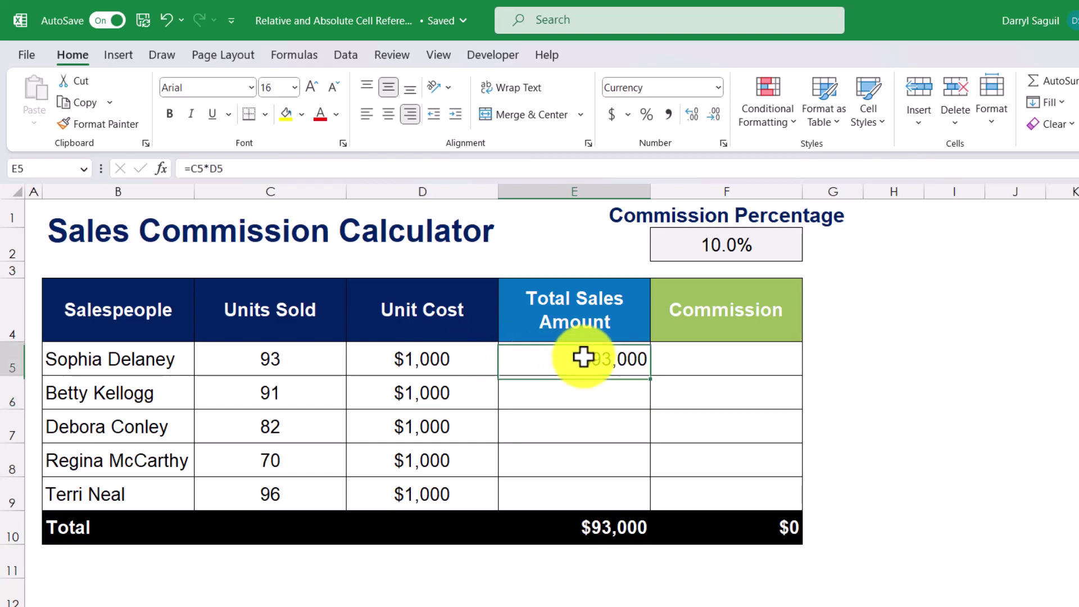
{"action": "left_click_drag", "start_coordinate": [653, 378], "coordinate": [655, 506]}
{"action": "left_click", "coordinate": [548, 493]}
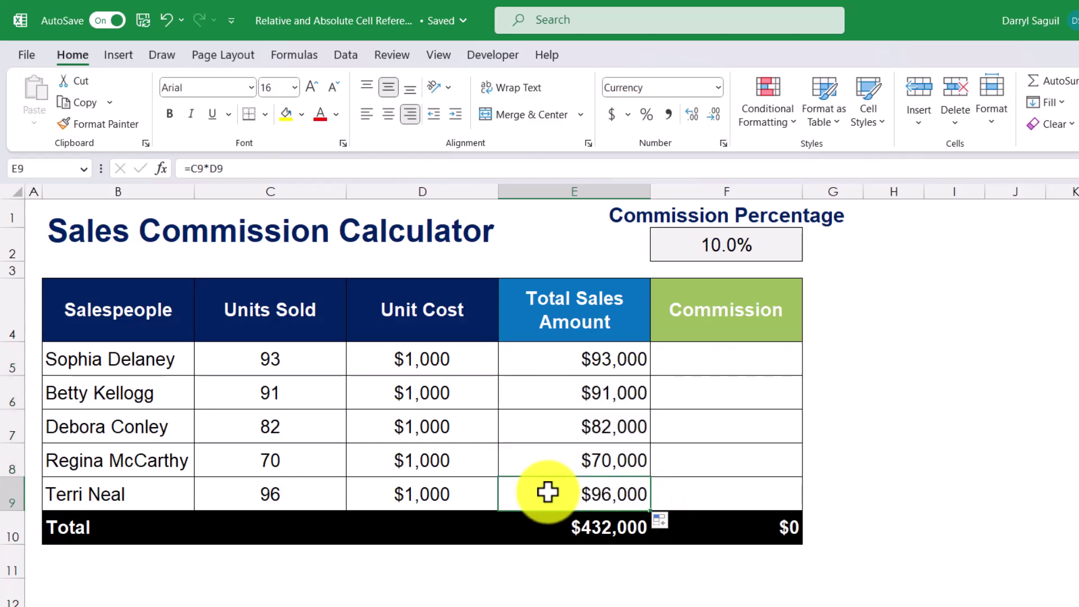
{"action": "double_click", "coordinate": [547, 493]}
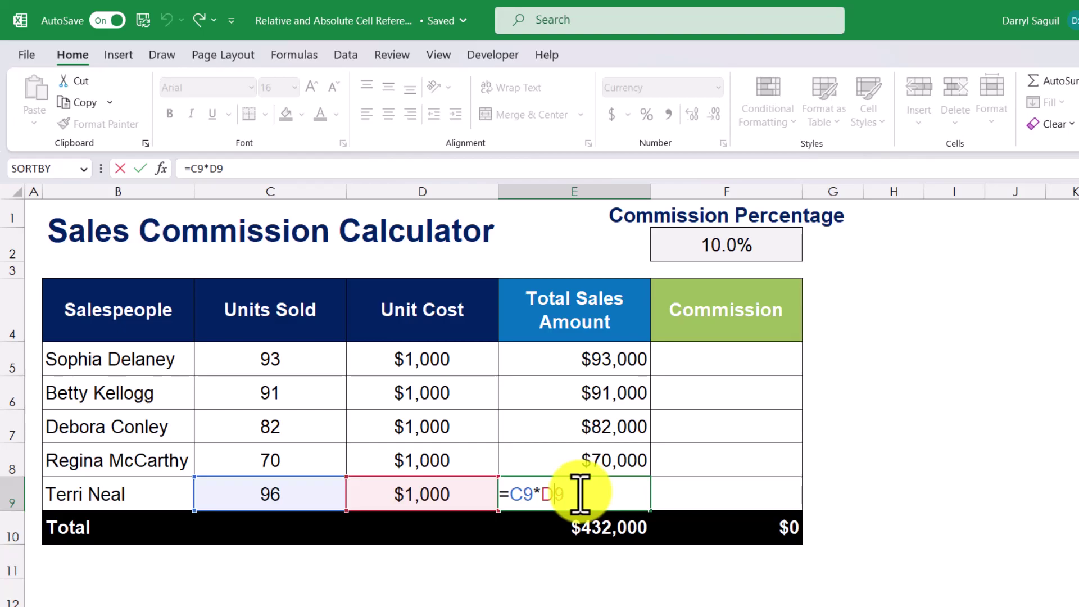
{"action": "key", "text": "ctrl+Return"}
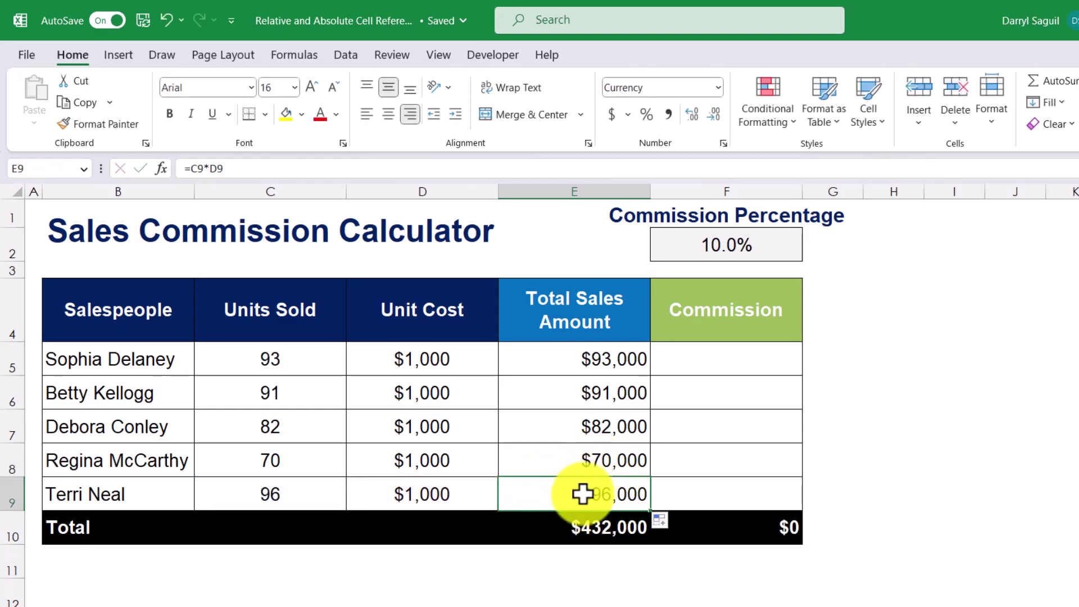
{"action": "left_click", "coordinate": [297, 497]}
{"action": "left_click", "coordinate": [383, 496]}
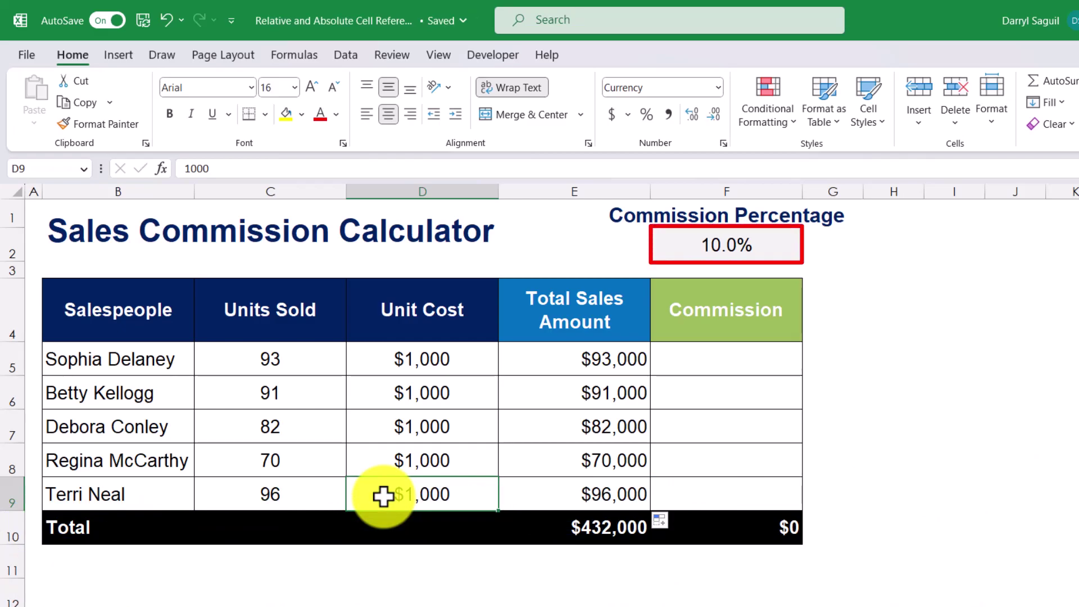
Enter the commission formula =E5*F2 in F5, giving $9,300
{"action": "left_click", "coordinate": [562, 502]}
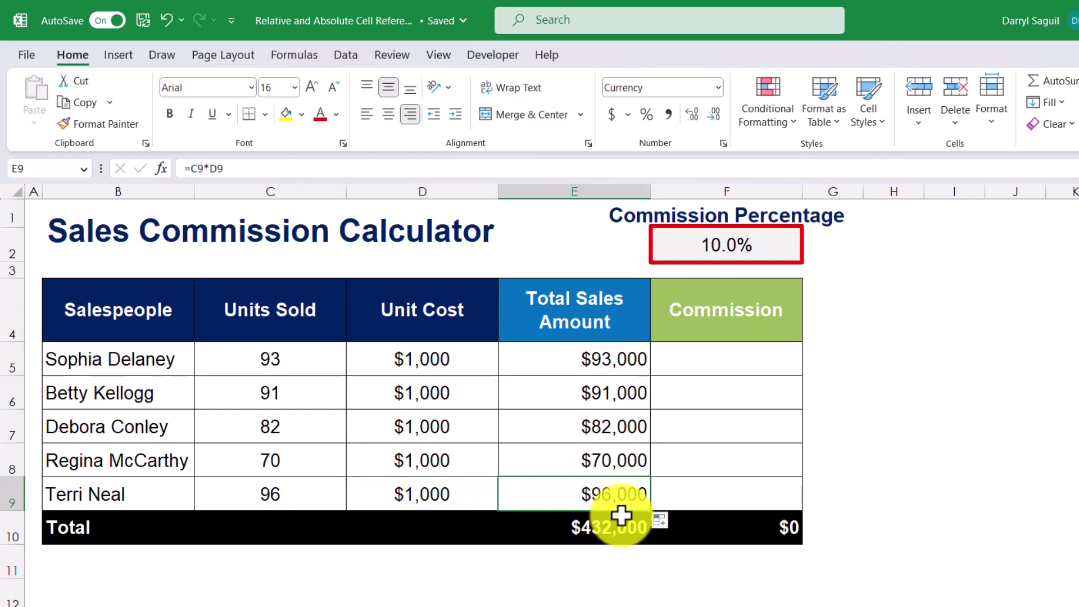
{"action": "left_click", "coordinate": [712, 360]}
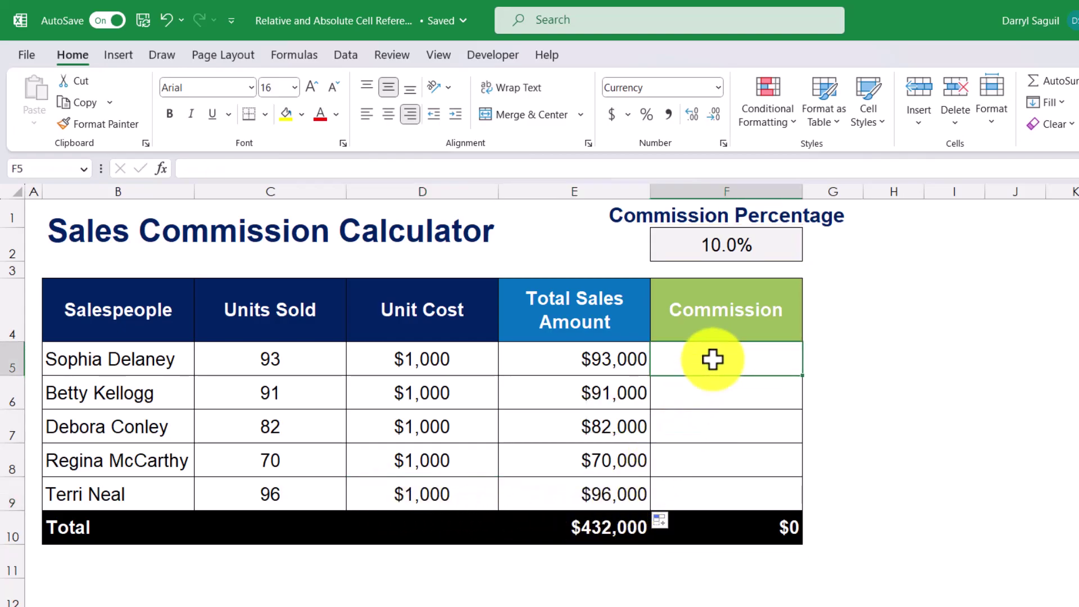
{"action": "type", "text": "="}
{"action": "left_click", "coordinate": [585, 354]}
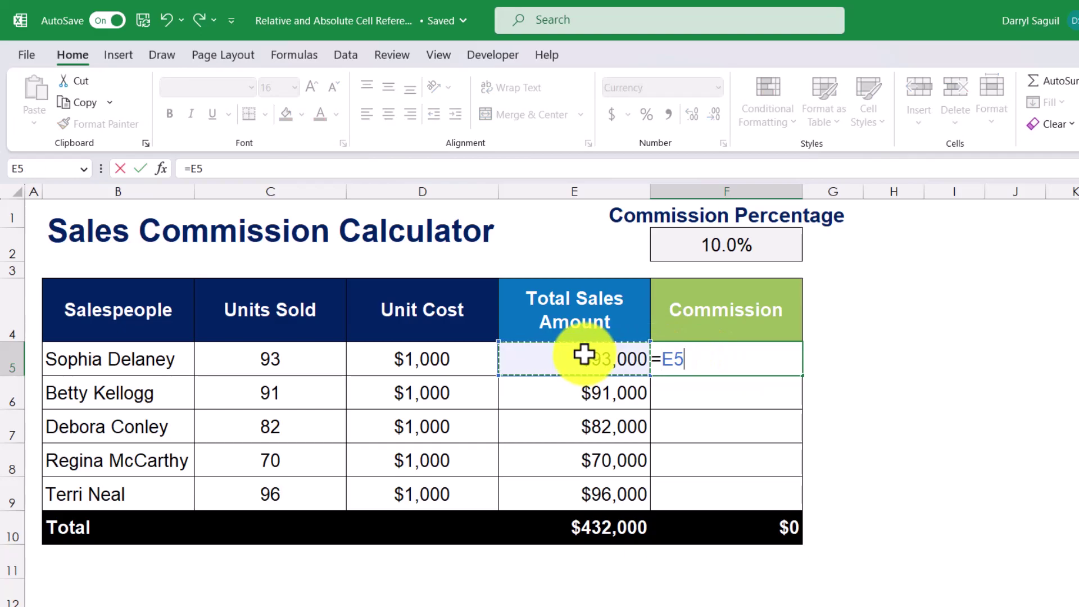
{"action": "type", "text": "*"}
{"action": "left_click", "coordinate": [774, 247]}
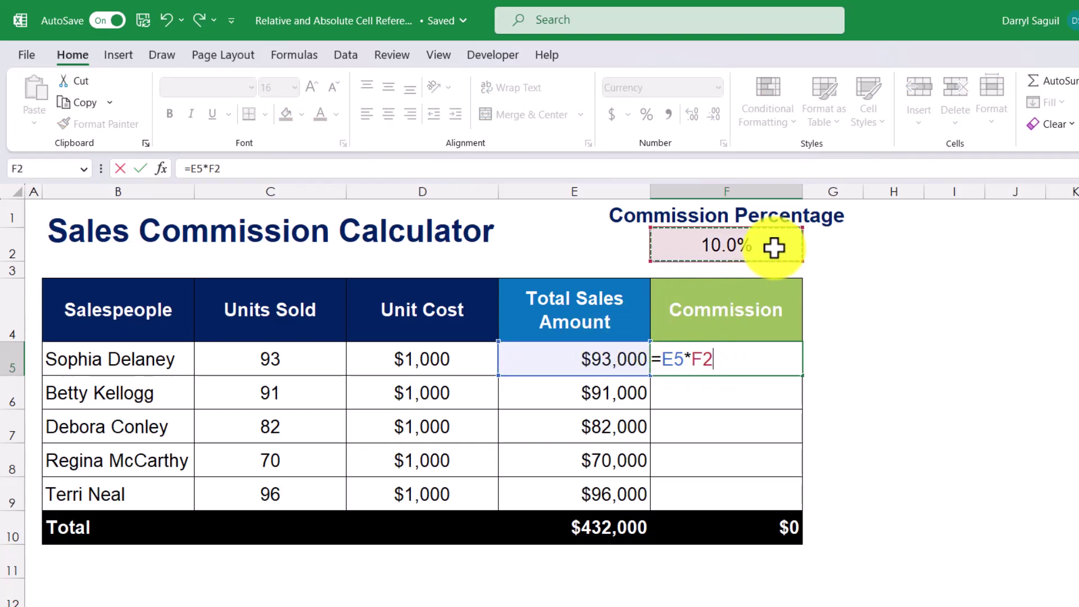
{"action": "key", "text": "Return"}
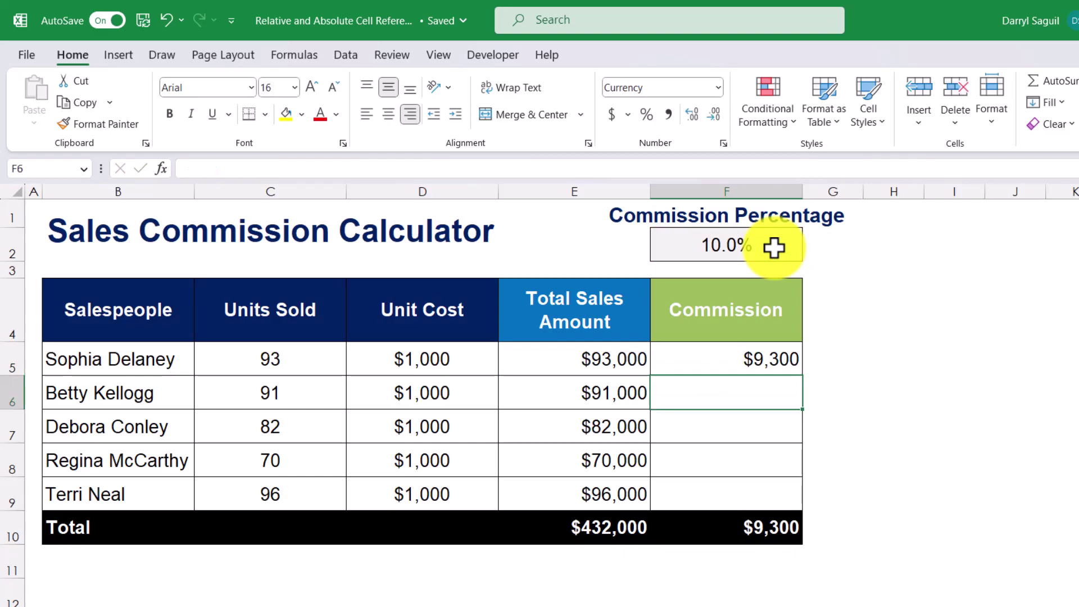
Copy the commission formula down to F9 and inspect F9's shifted =E9*F6 reference
{"action": "left_click", "coordinate": [787, 357]}
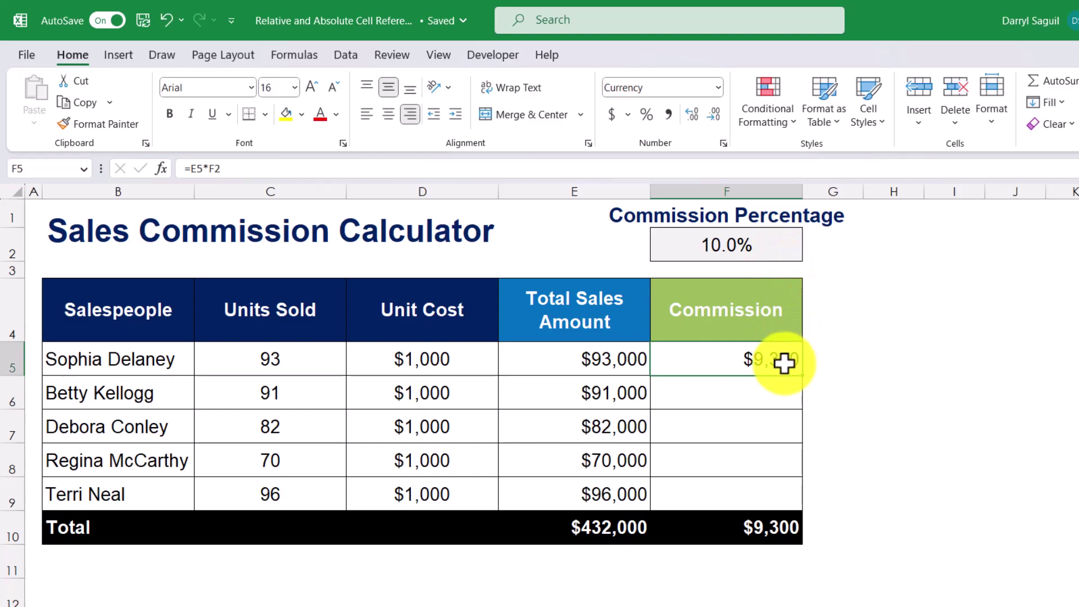
{"action": "left_click_drag", "start_coordinate": [805, 378], "coordinate": [807, 511]}
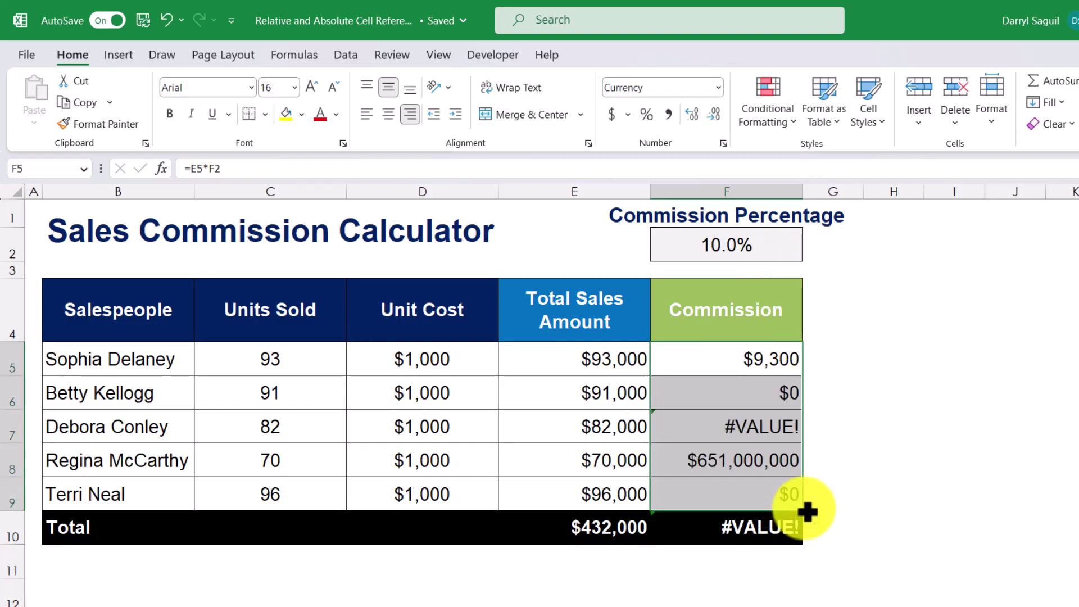
{"action": "left_click", "coordinate": [753, 496]}
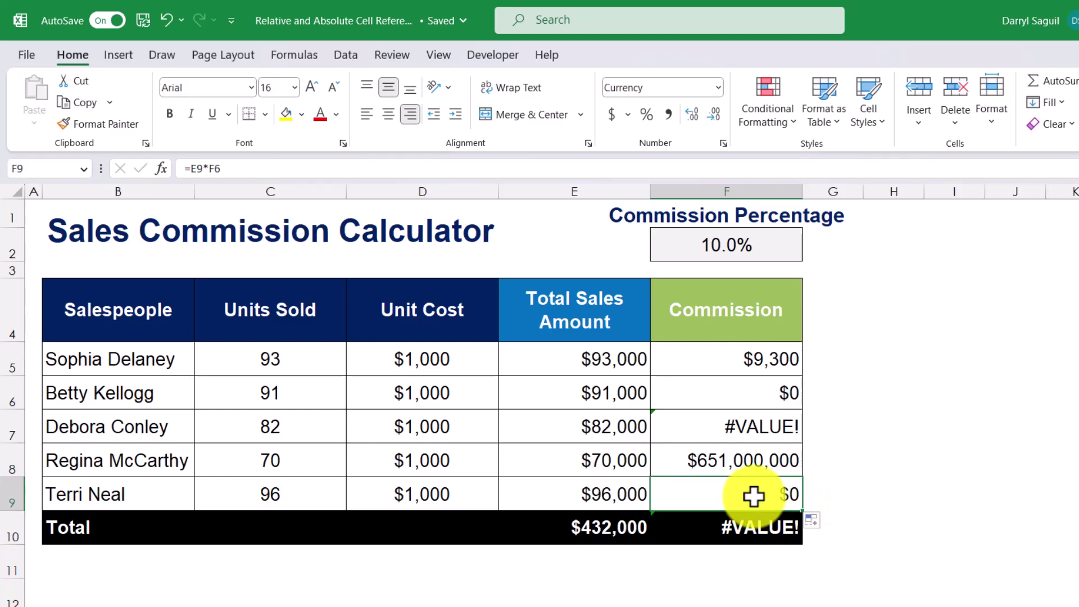
{"action": "double_click", "coordinate": [712, 494]}
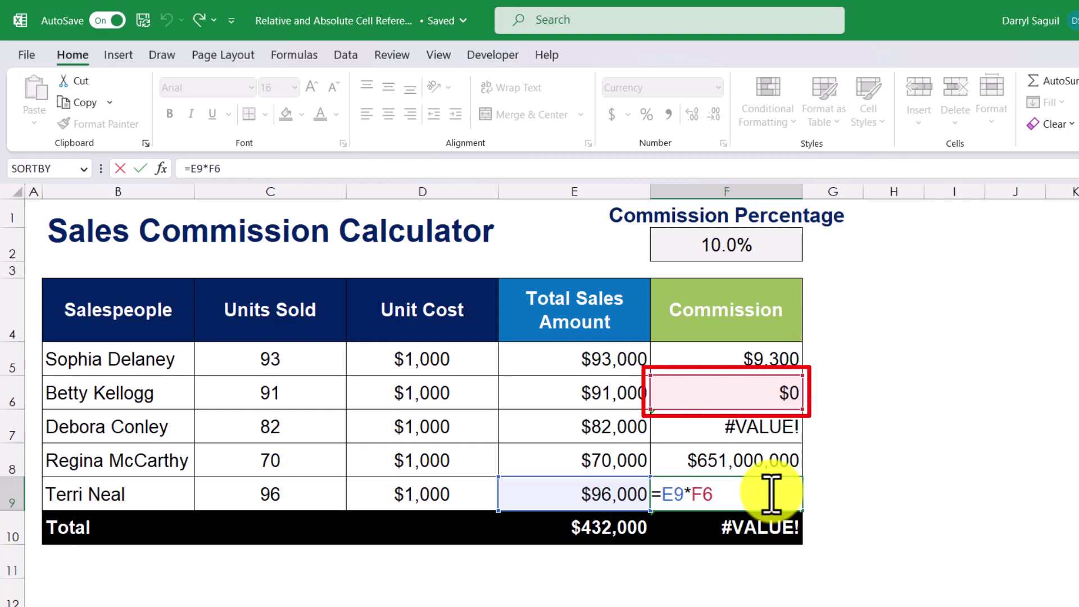
{"action": "key", "text": "ctrl+Return"}
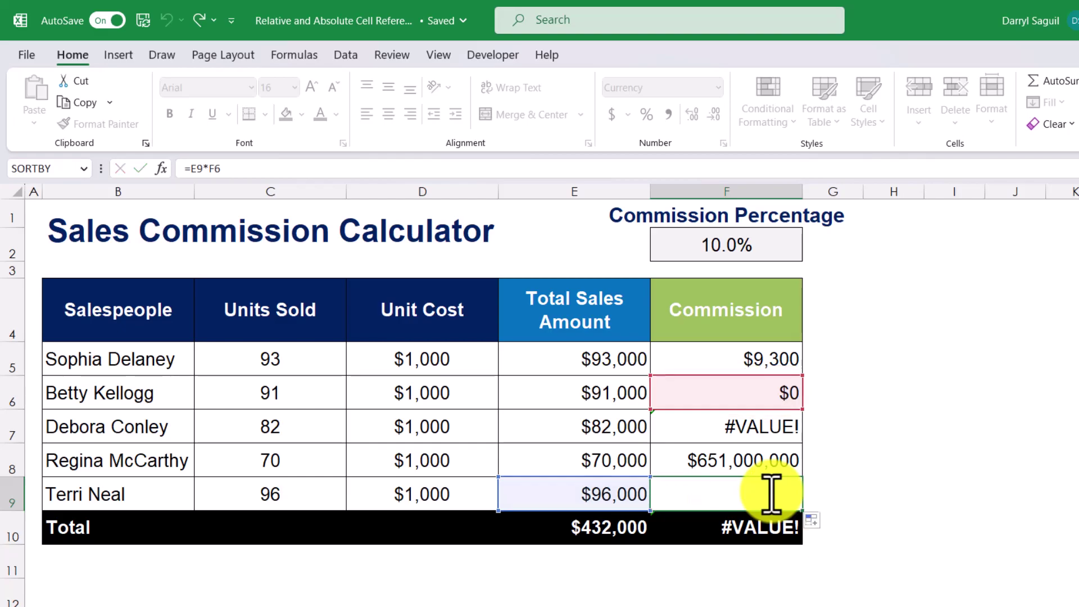
Lock the rate as =E5*$F$2 in F5 and refill the commissions down to F9
{"action": "left_click", "coordinate": [728, 357]}
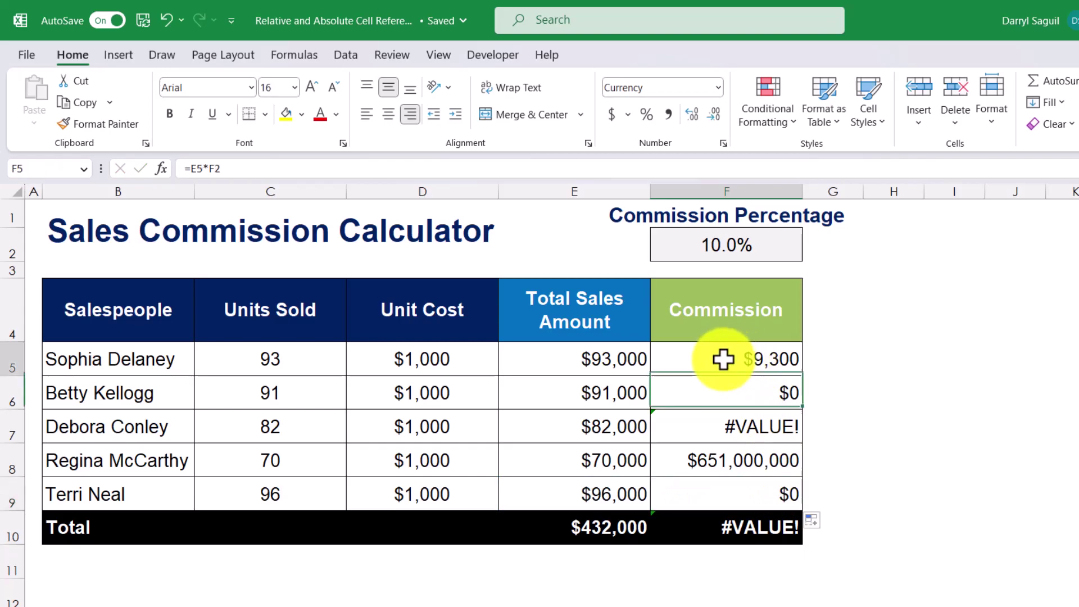
{"action": "double_click", "coordinate": [723, 360]}
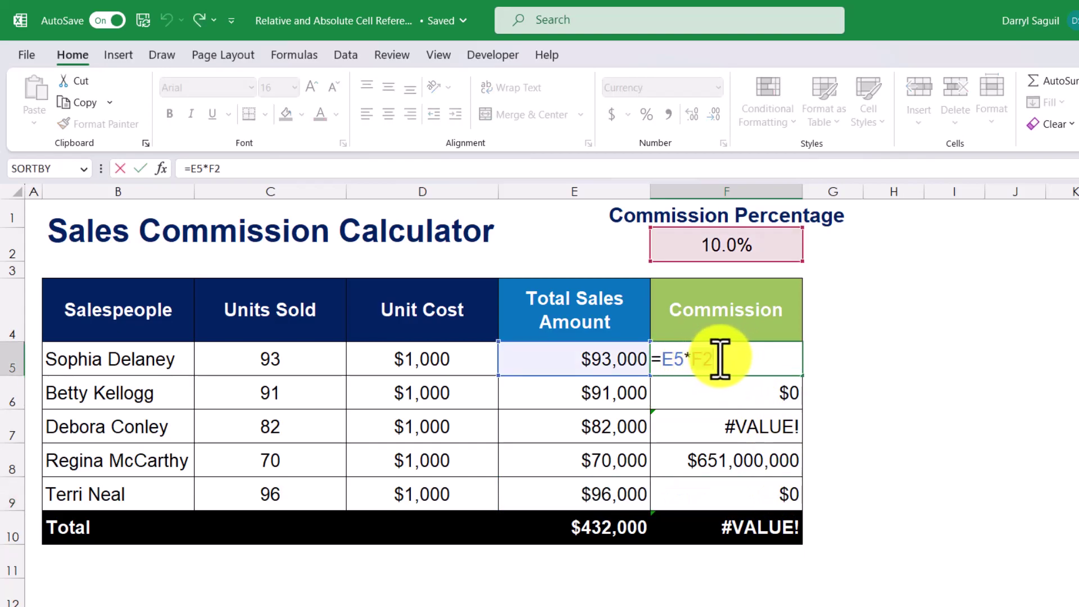
{"action": "key", "text": "F4"}
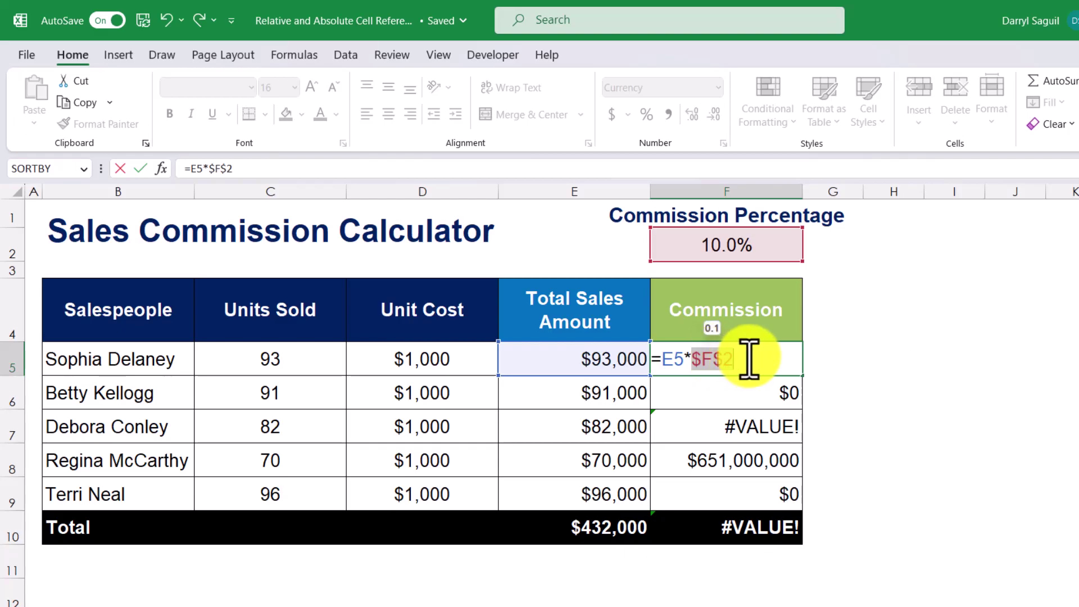
{"action": "key", "text": "Return"}
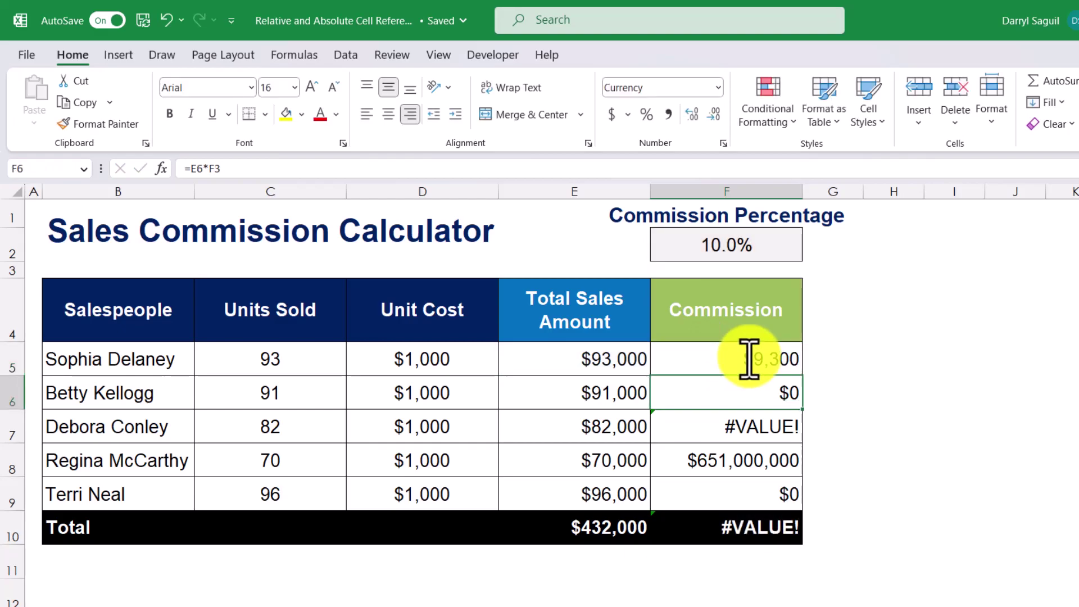
{"action": "left_click", "coordinate": [790, 357]}
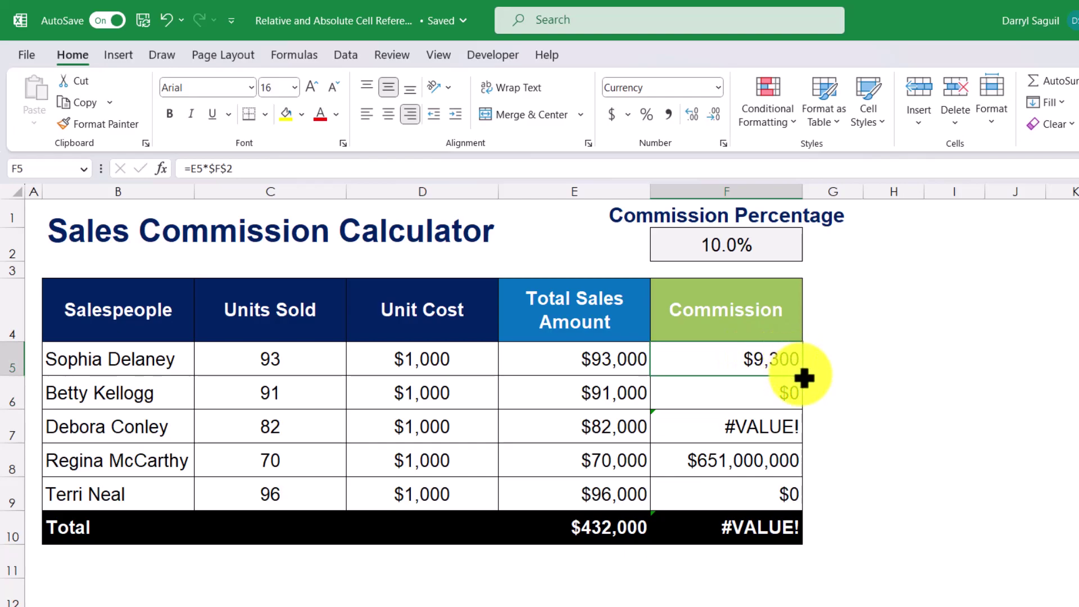
{"action": "left_click_drag", "start_coordinate": [802, 375], "coordinate": [819, 511]}
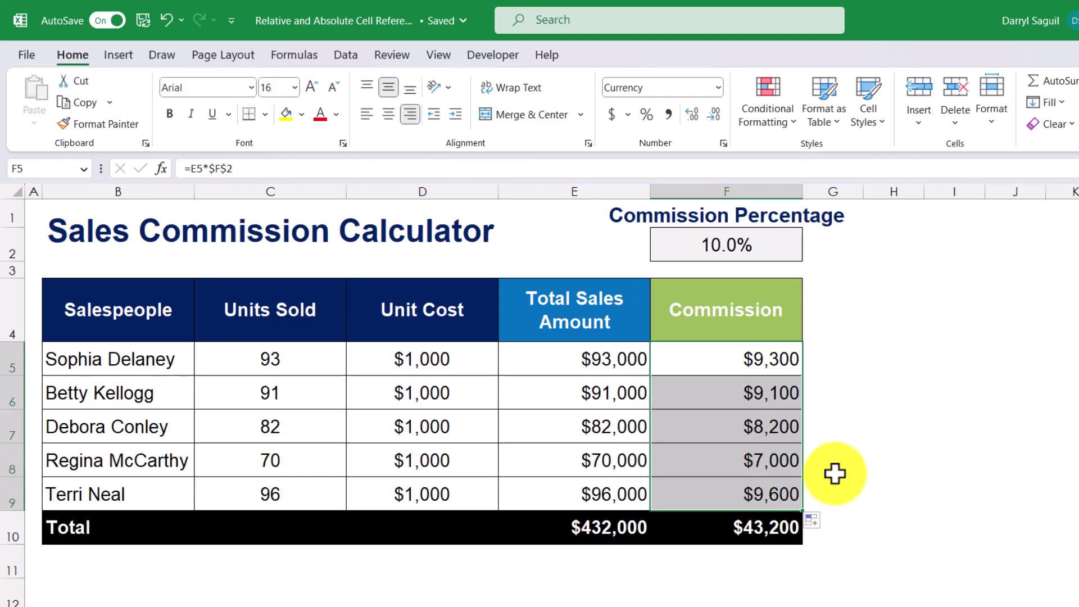
{"action": "double_click", "coordinate": [715, 494]}
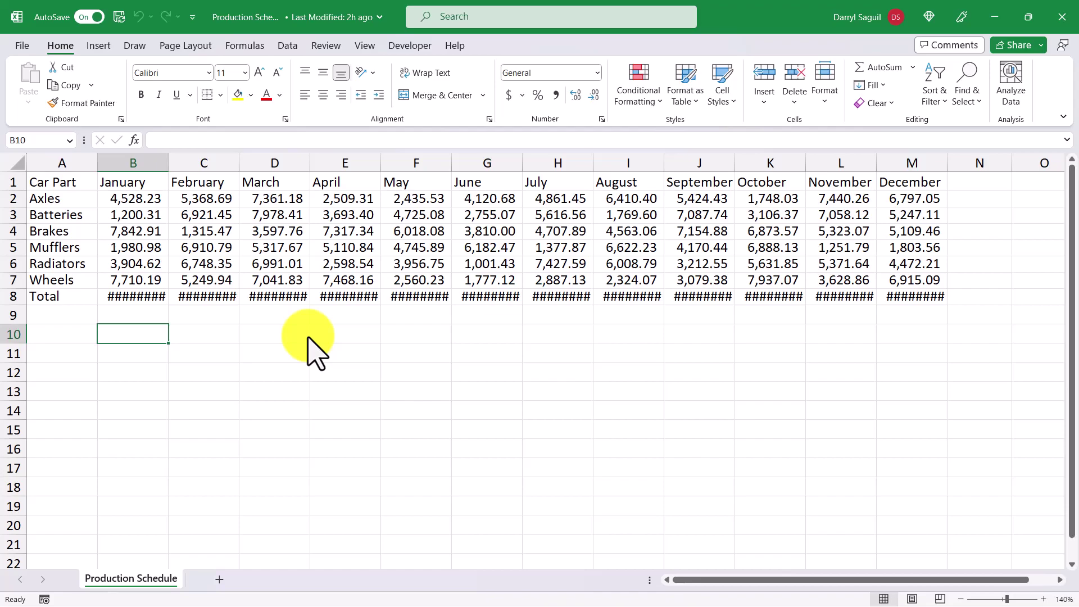
Shade the header row A1:M1 grey
{"action": "left_click", "coordinate": [82, 220]}
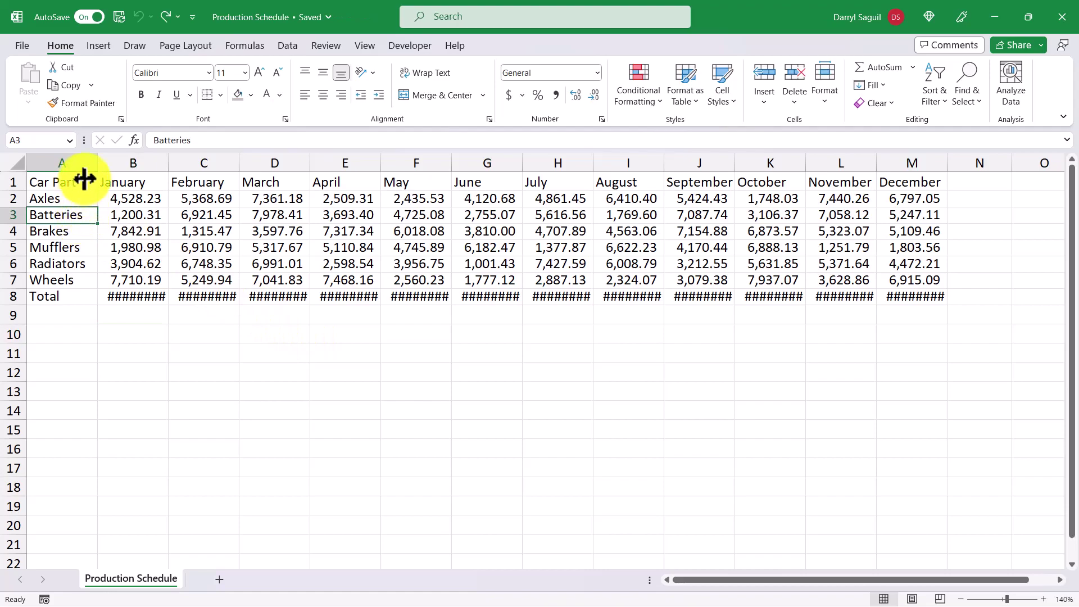
{"action": "left_click_drag", "start_coordinate": [85, 180], "coordinate": [896, 186]}
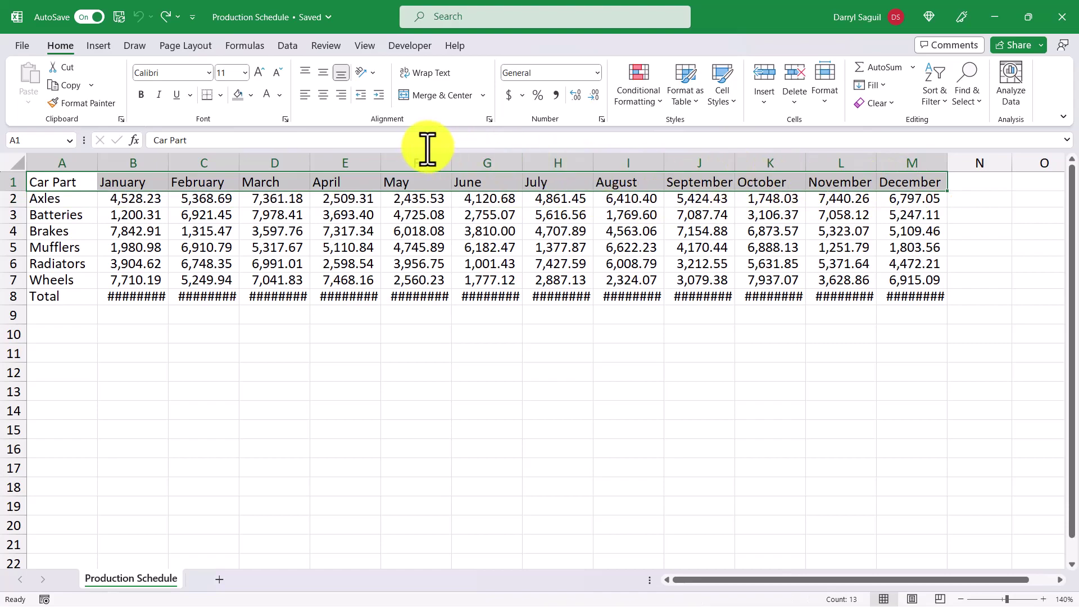
{"action": "left_click", "coordinate": [238, 98]}
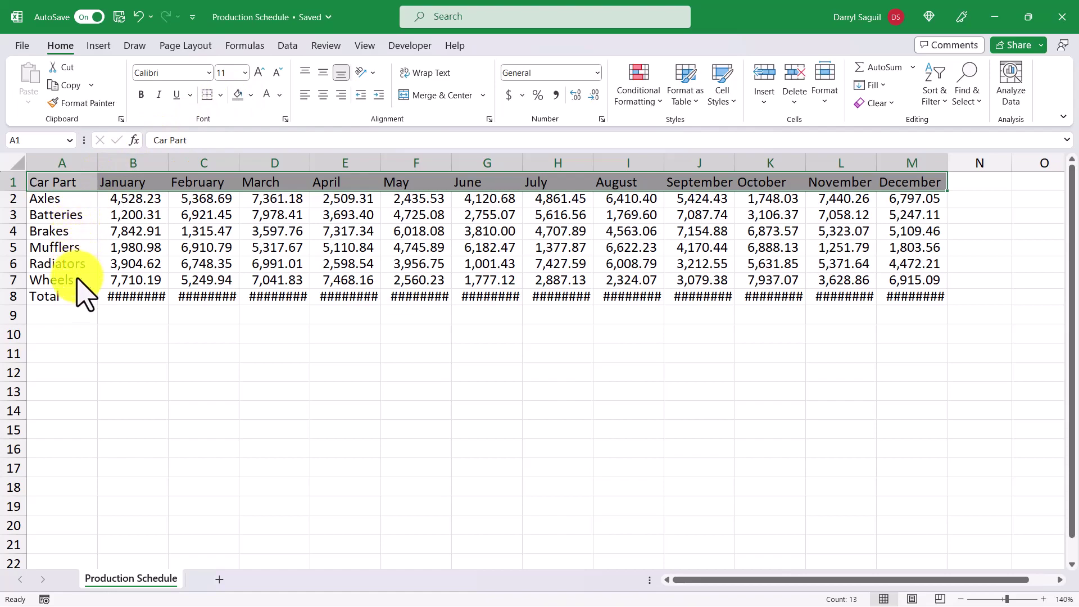
Fill the Total row A8:M8 black with white text and select the figures B2:M8
{"action": "left_click_drag", "start_coordinate": [77, 299], "coordinate": [915, 313]}
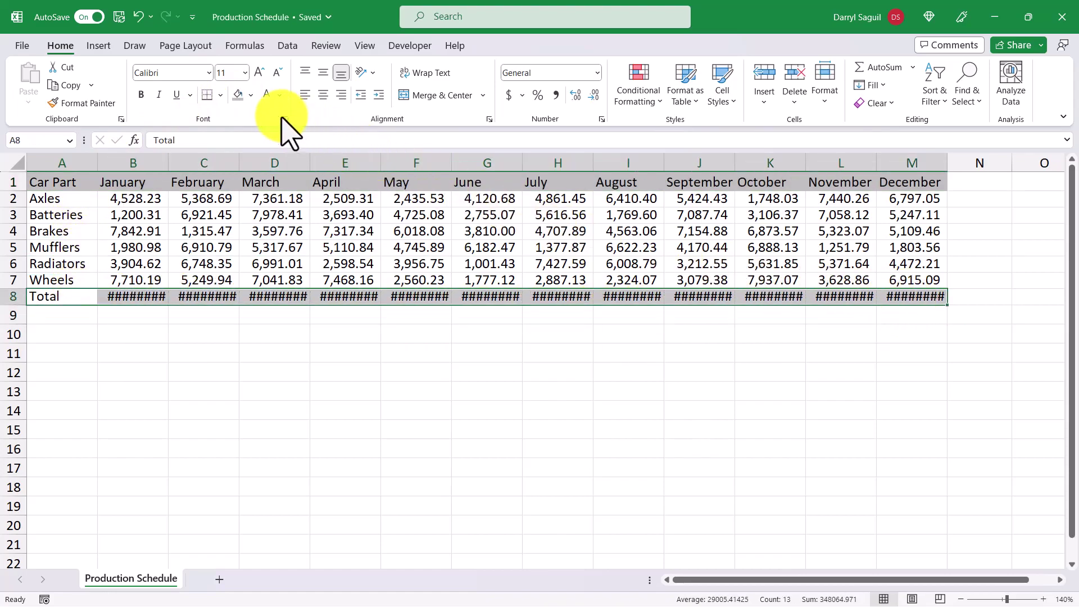
{"action": "left_click", "coordinate": [251, 95]}
{"action": "left_click", "coordinate": [258, 113]}
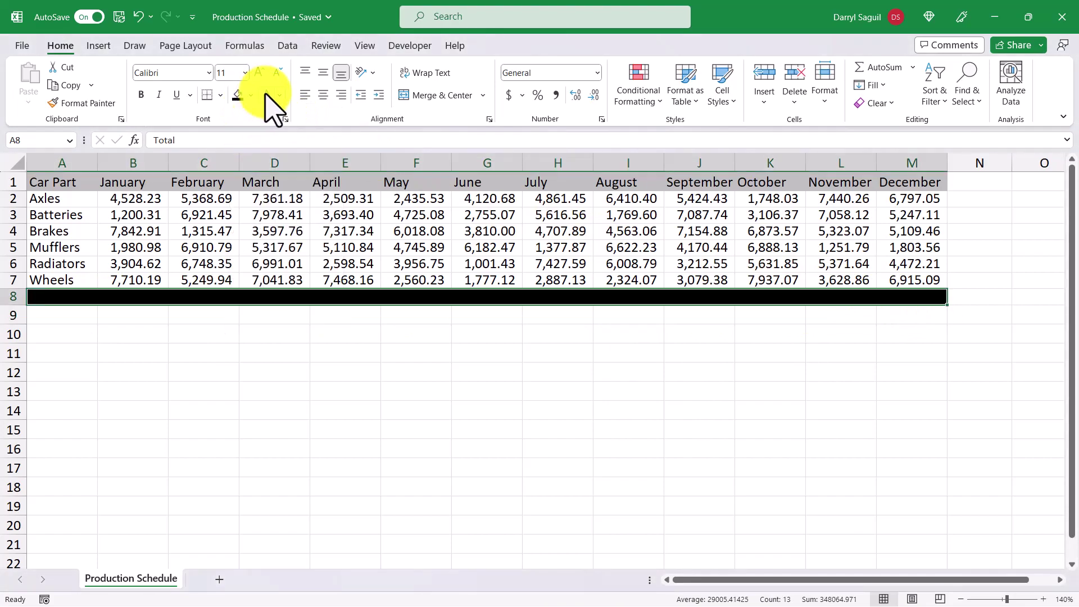
{"action": "left_click", "coordinate": [267, 95]}
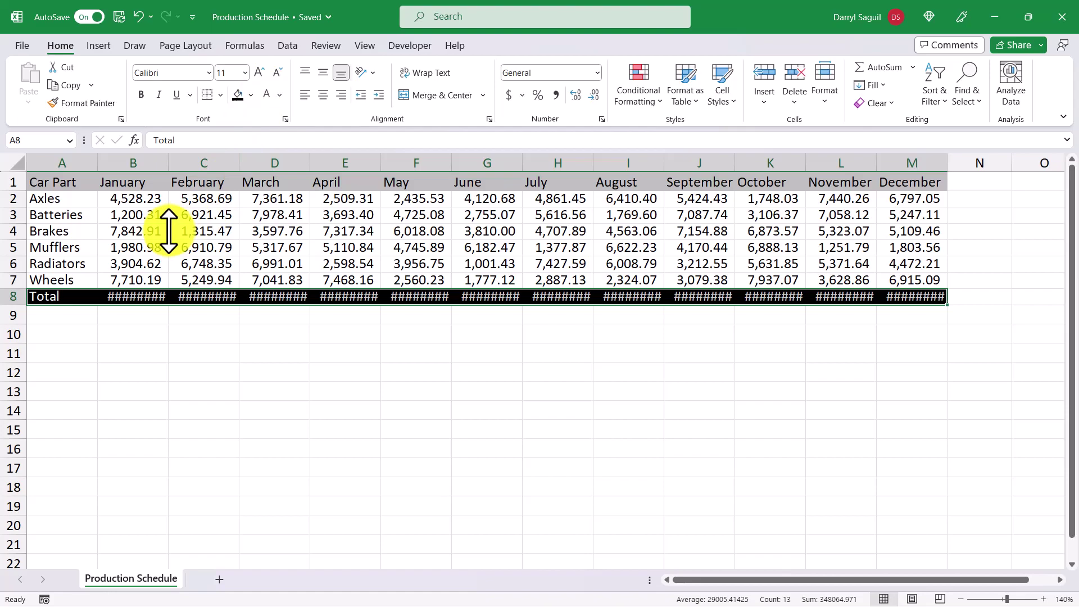
{"action": "left_click_drag", "start_coordinate": [135, 200], "coordinate": [917, 299]}
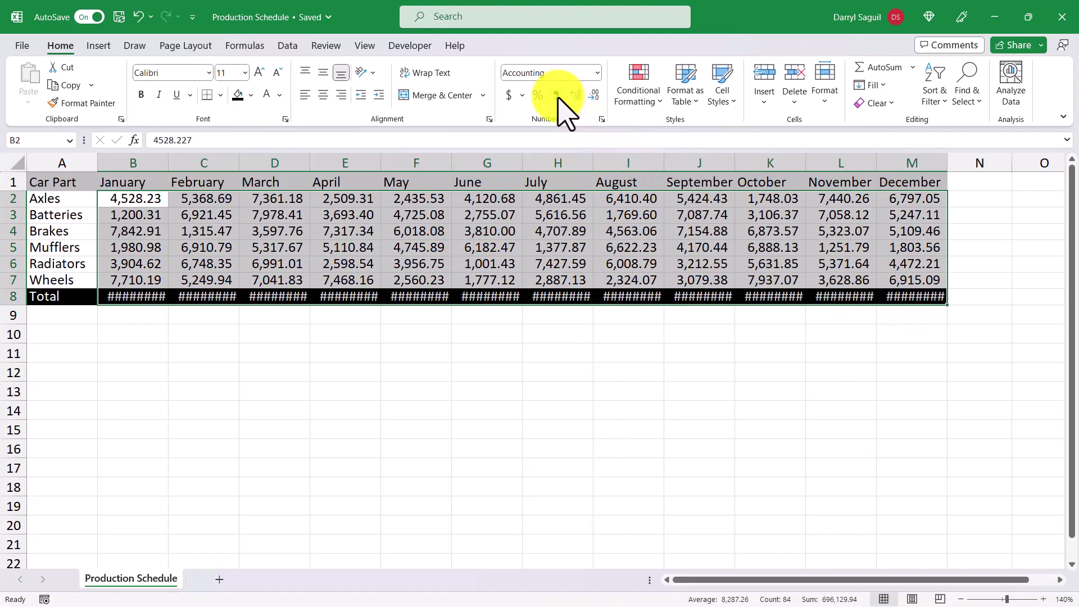
Show the figures as whole numbers and apply All Borders to the table A1:M8
{"action": "left_click", "coordinate": [593, 96]}
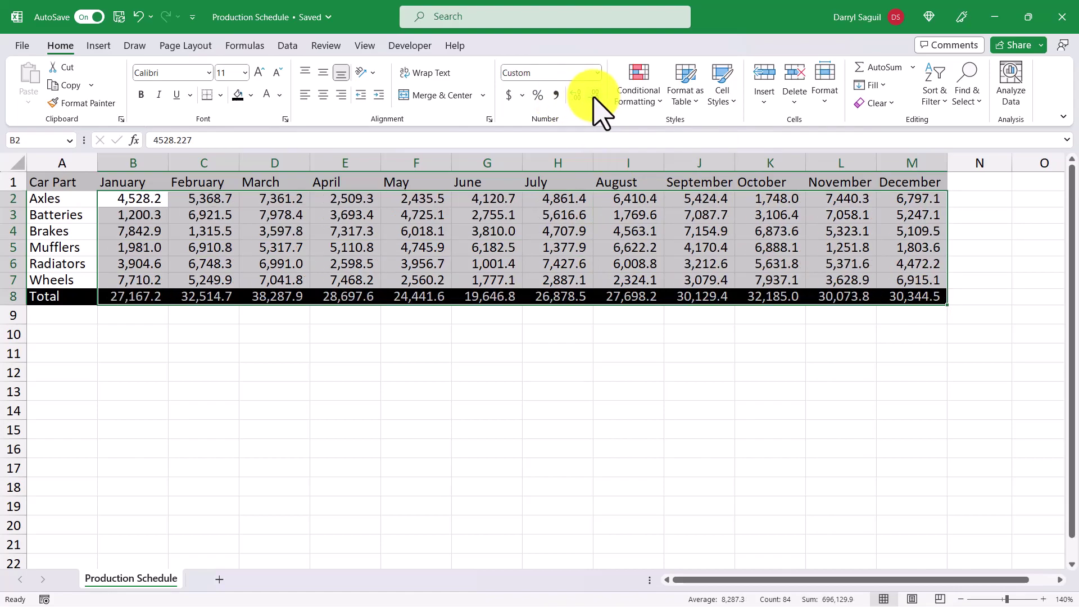
{"action": "left_click", "coordinate": [594, 97]}
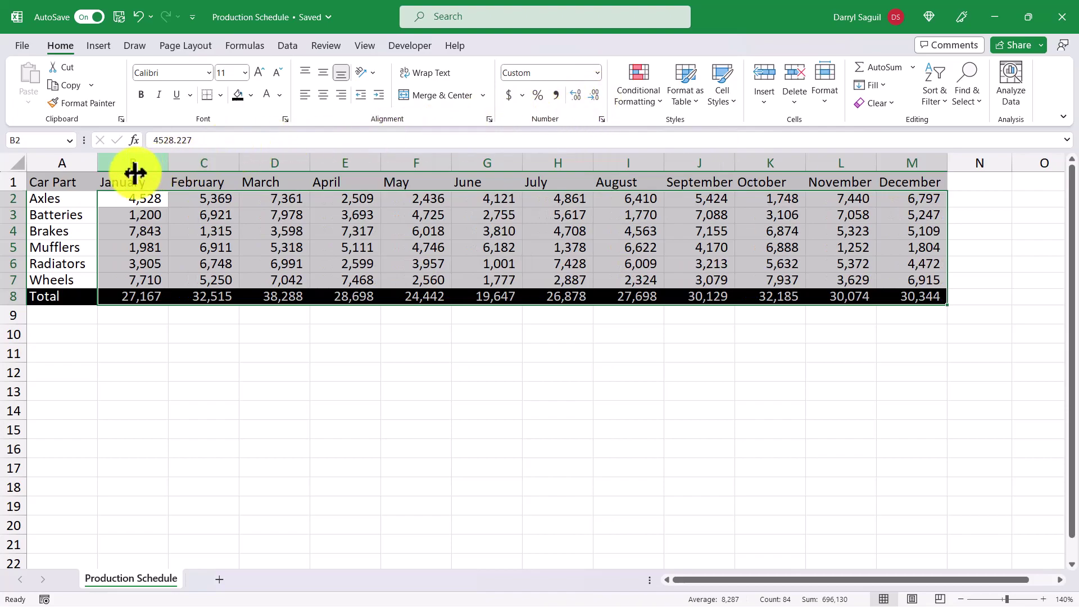
{"action": "left_click", "coordinate": [74, 184]}
{"action": "left_click_drag", "start_coordinate": [75, 185], "coordinate": [921, 294]}
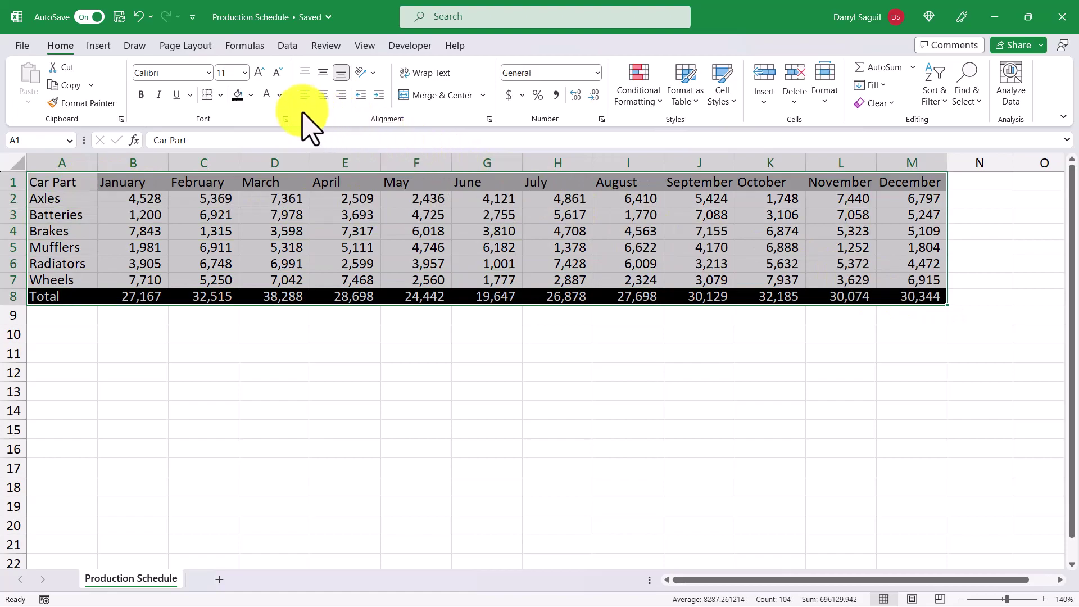
{"action": "left_click", "coordinate": [221, 95]}
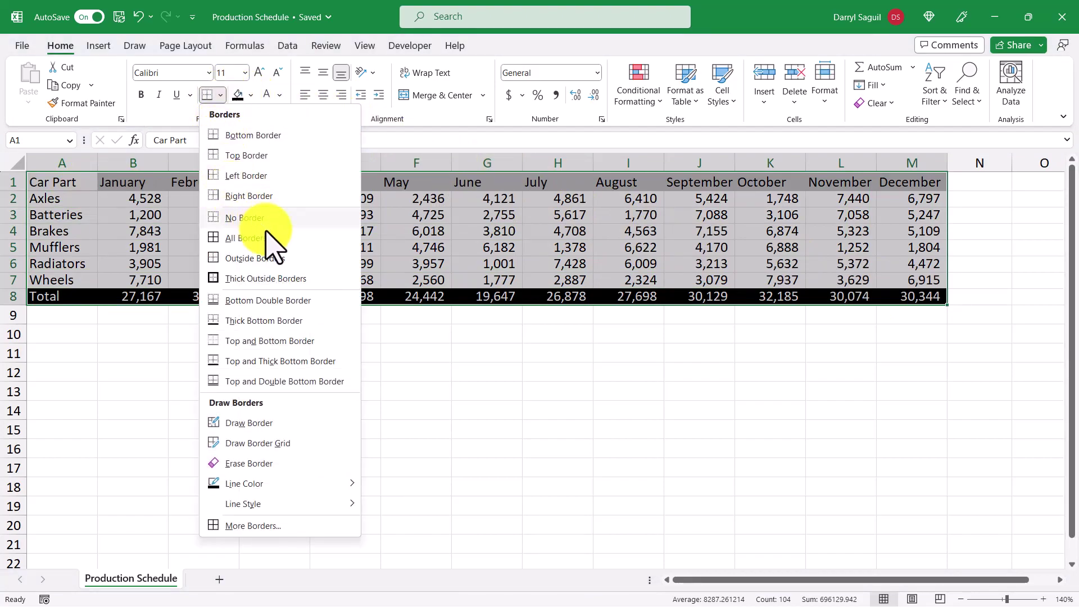
{"action": "left_click", "coordinate": [245, 237]}
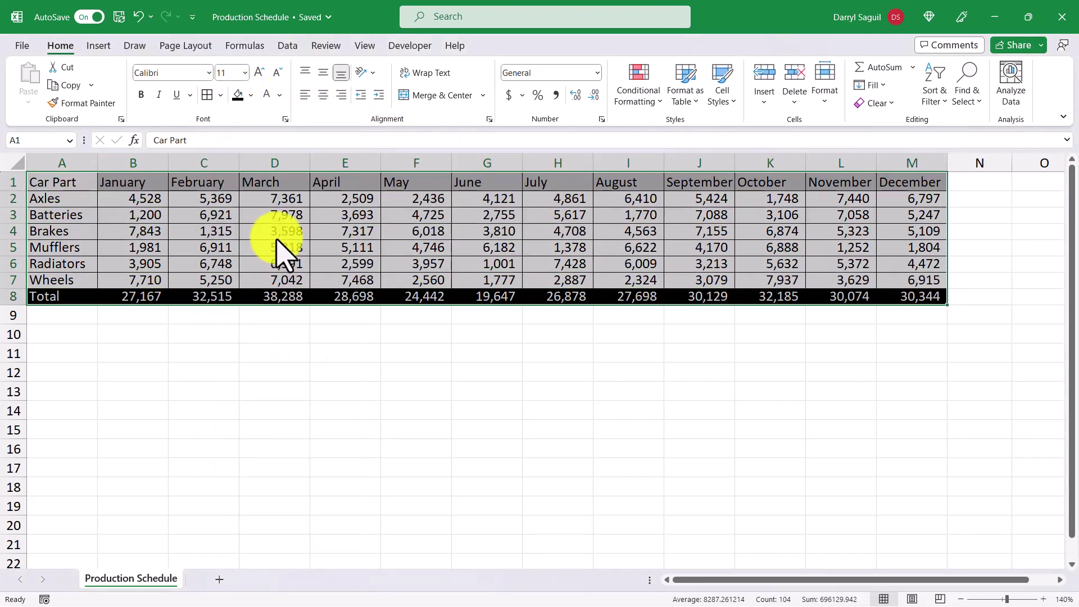
{"action": "left_click", "coordinate": [140, 357]}
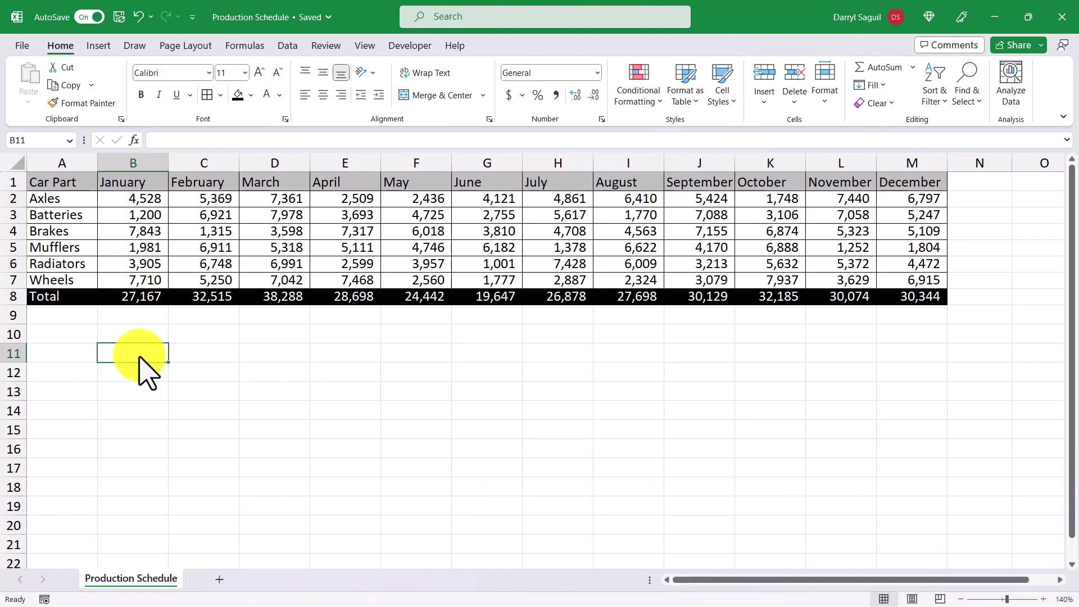
Apply the Green - White Color Scale to the monthly car-part figures
{"action": "left_click_drag", "start_coordinate": [126, 201], "coordinate": [922, 285]}
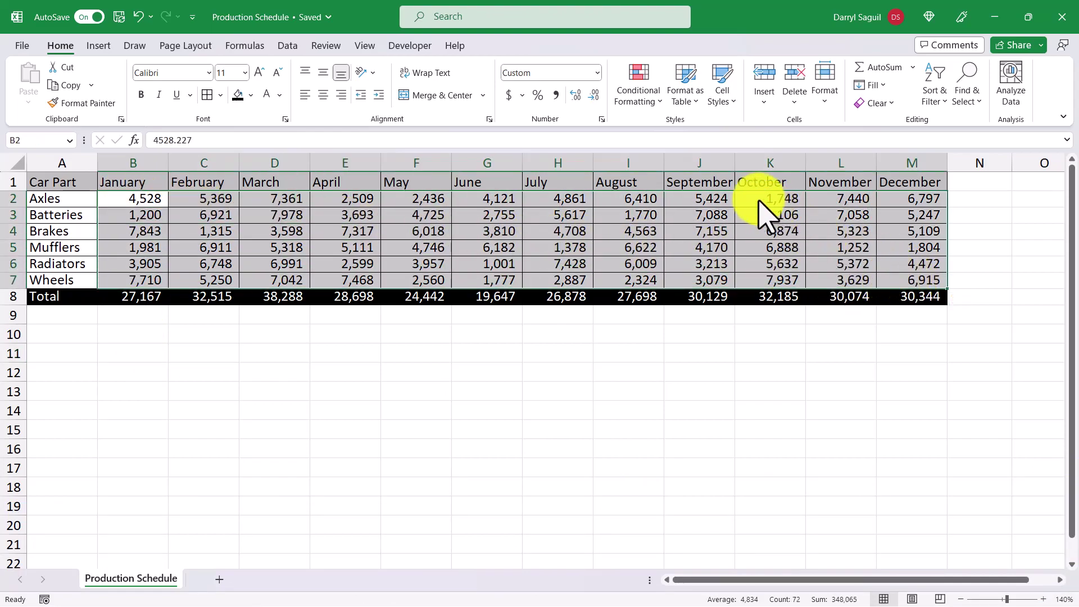
{"action": "left_click", "coordinate": [640, 96]}
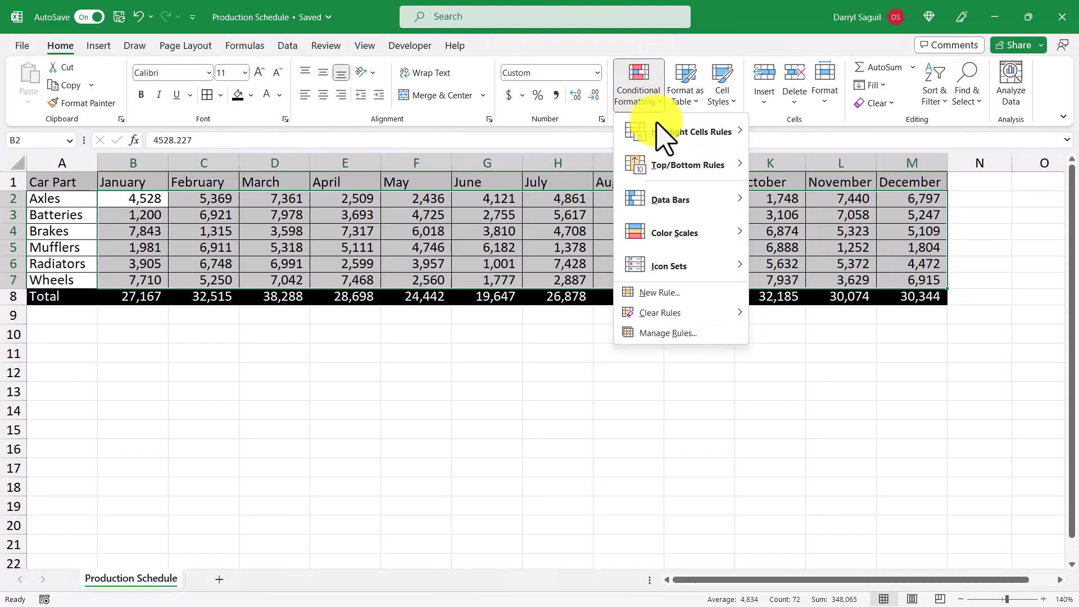
{"action": "mouse_move", "coordinate": [699, 235]}
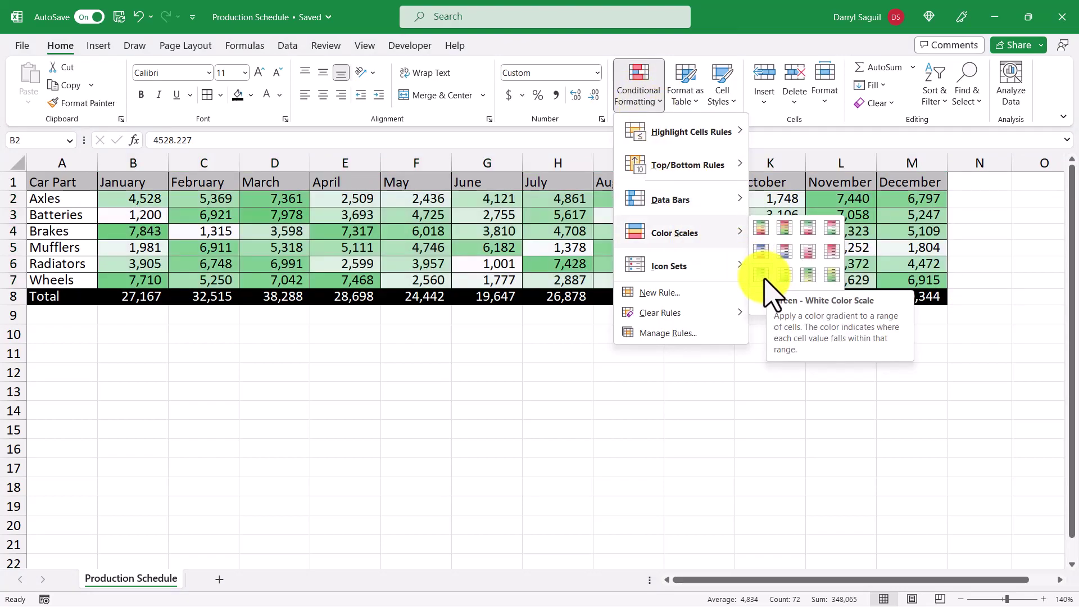
{"action": "left_click", "coordinate": [765, 279]}
{"action": "left_click", "coordinate": [508, 336]}
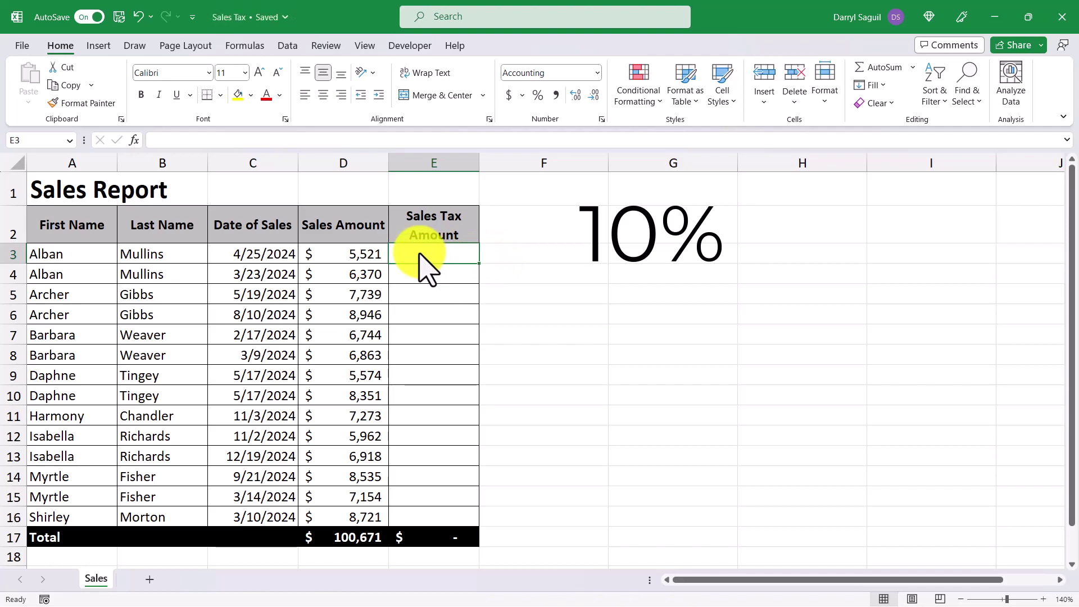
Enter the tax formula =D3*10% in E3 and copy it down to row 16
{"action": "type", "text": "="}
{"action": "left_click", "coordinate": [336, 256]}
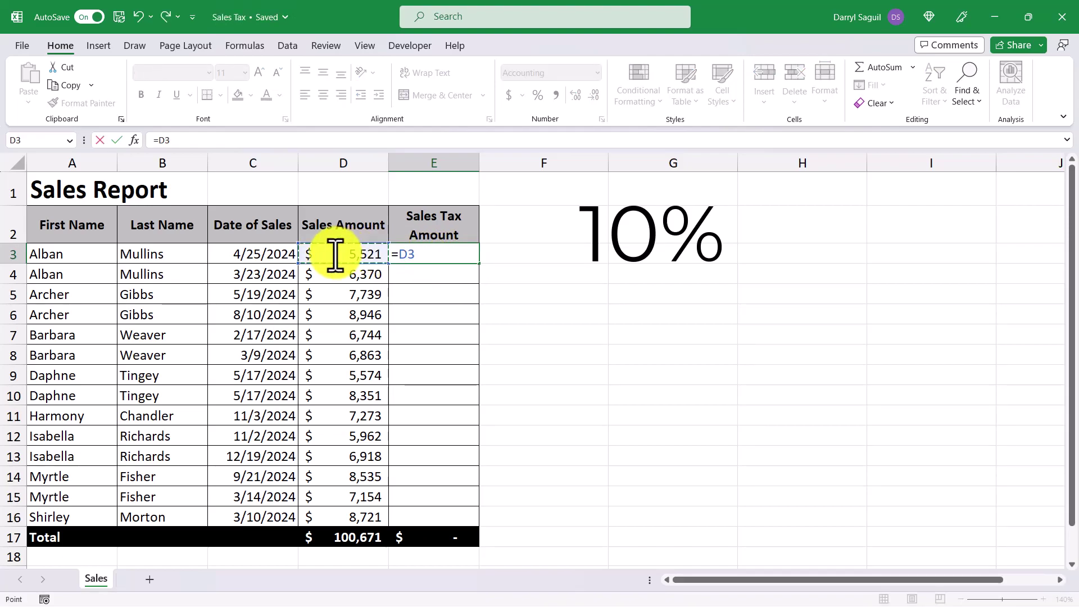
{"action": "type", "text": "*10%"}
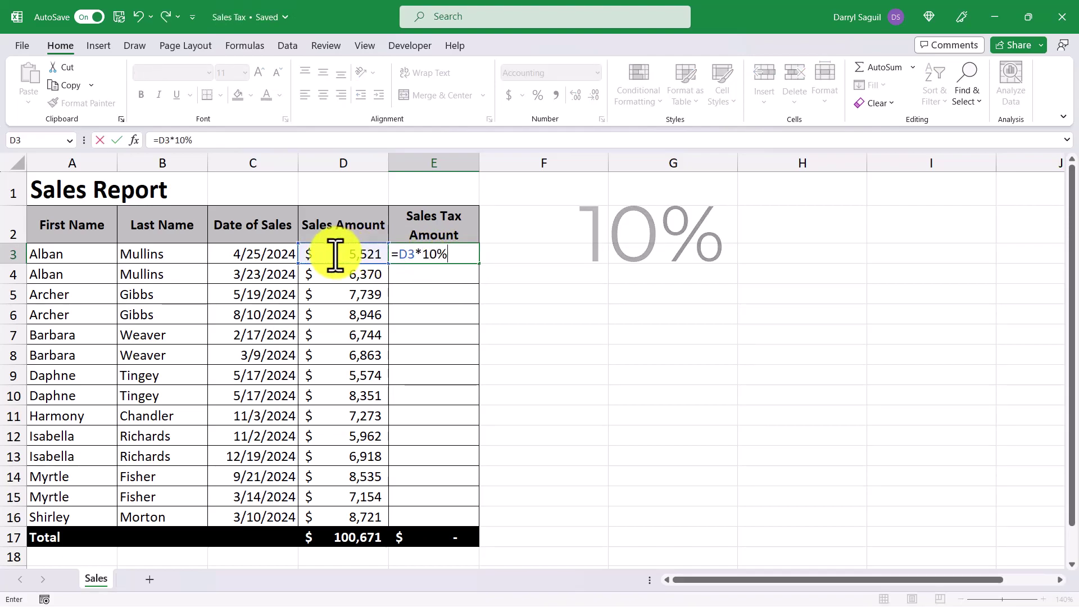
{"action": "key", "text": "Return"}
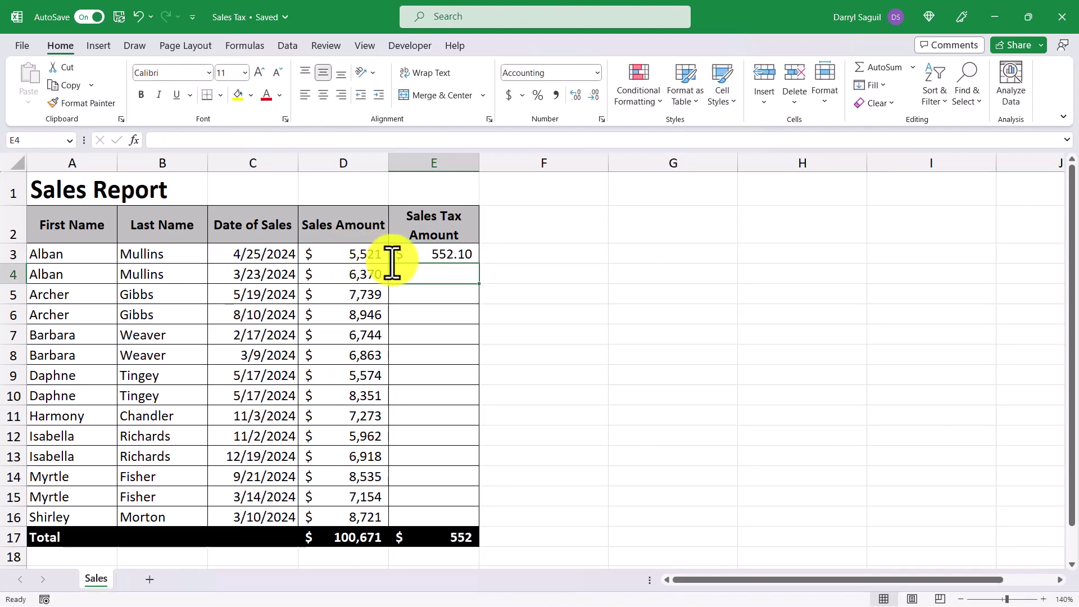
{"action": "left_click", "coordinate": [434, 257]}
{"action": "double_click", "coordinate": [479, 263]}
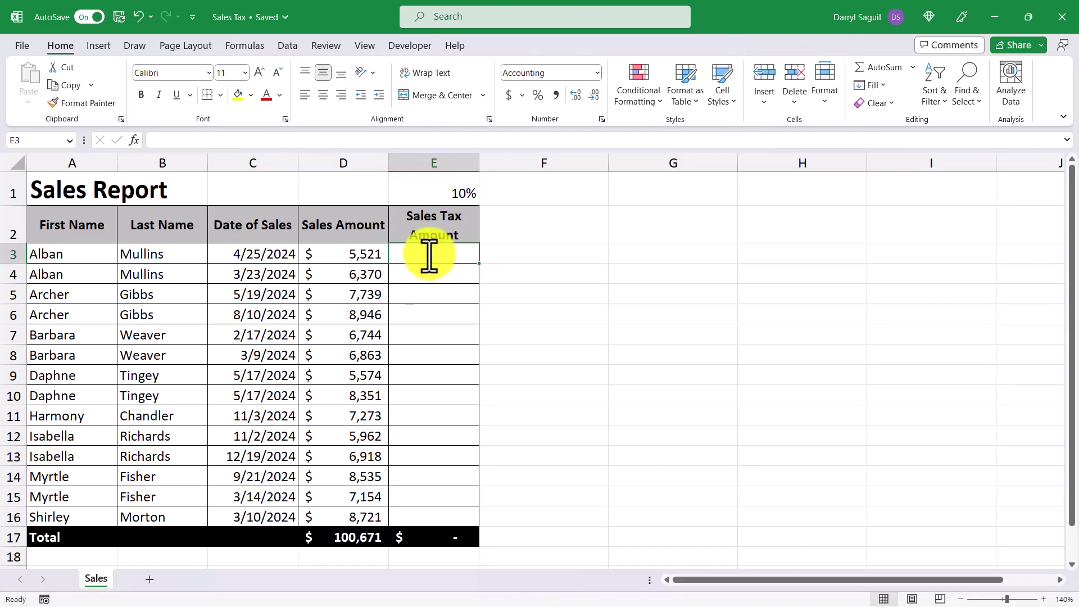
Enter =D3*$E$1 in E3 and fill the tax formula down to E16
{"action": "type", "text": "="}
{"action": "left_click", "coordinate": [348, 254]}
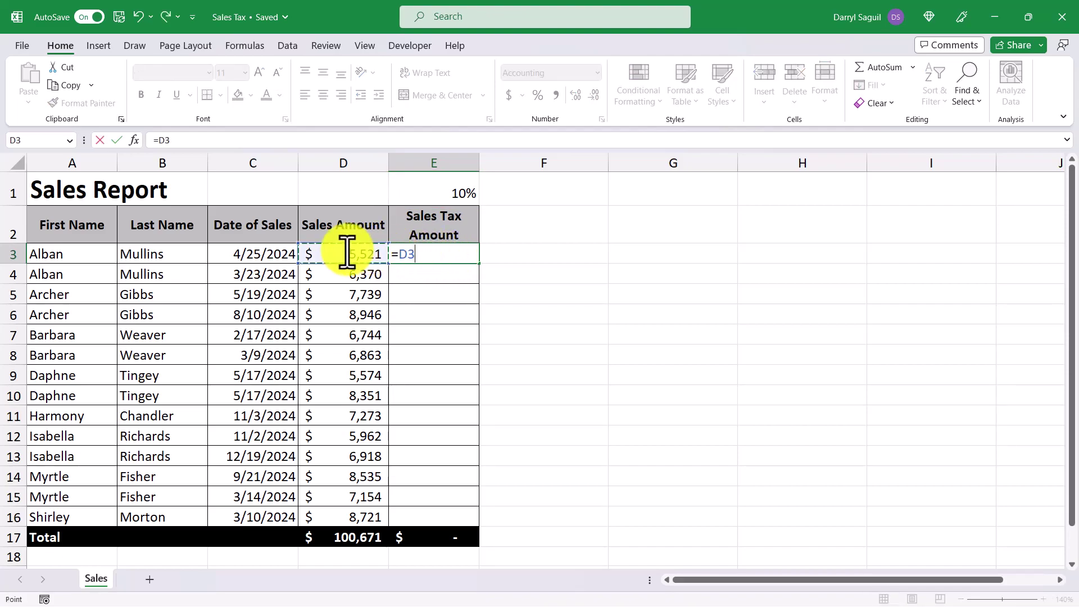
{"action": "type", "text": "*"}
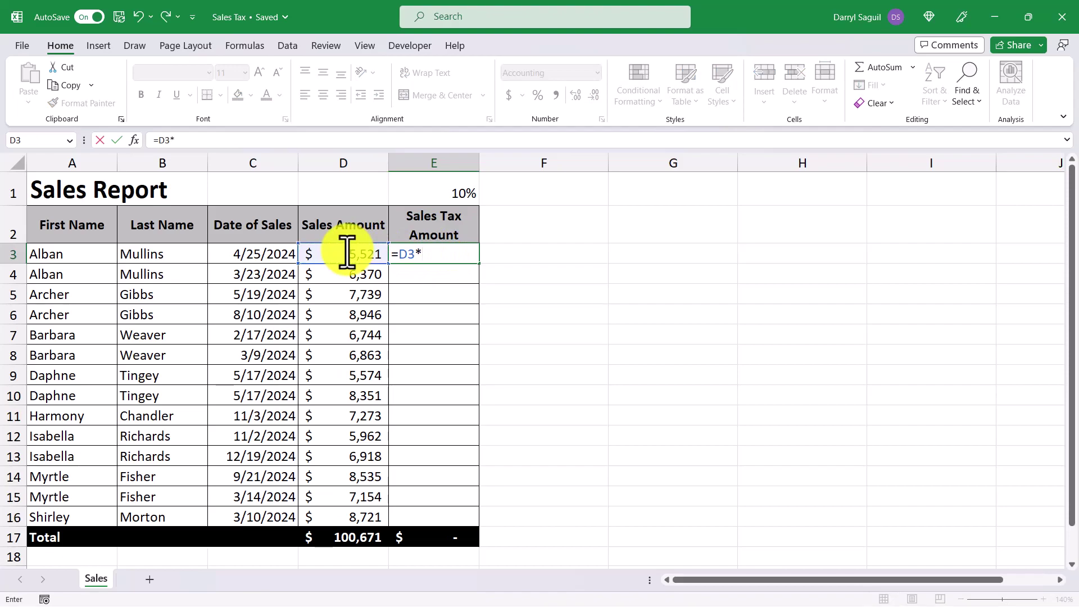
{"action": "left_click", "coordinate": [411, 186]}
{"action": "key", "text": "F4"}
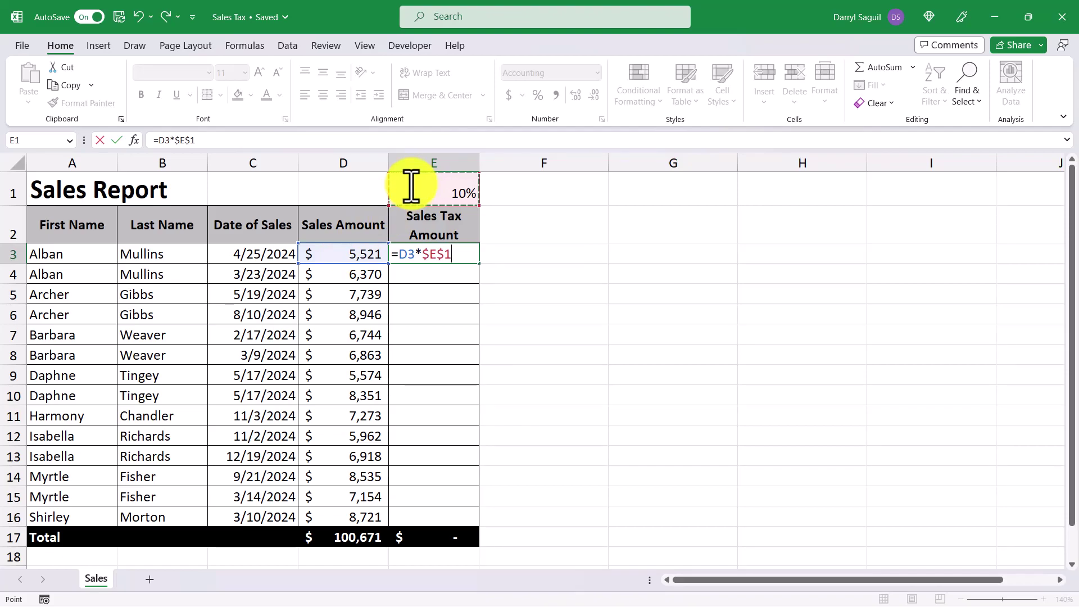
{"action": "key", "text": "Return"}
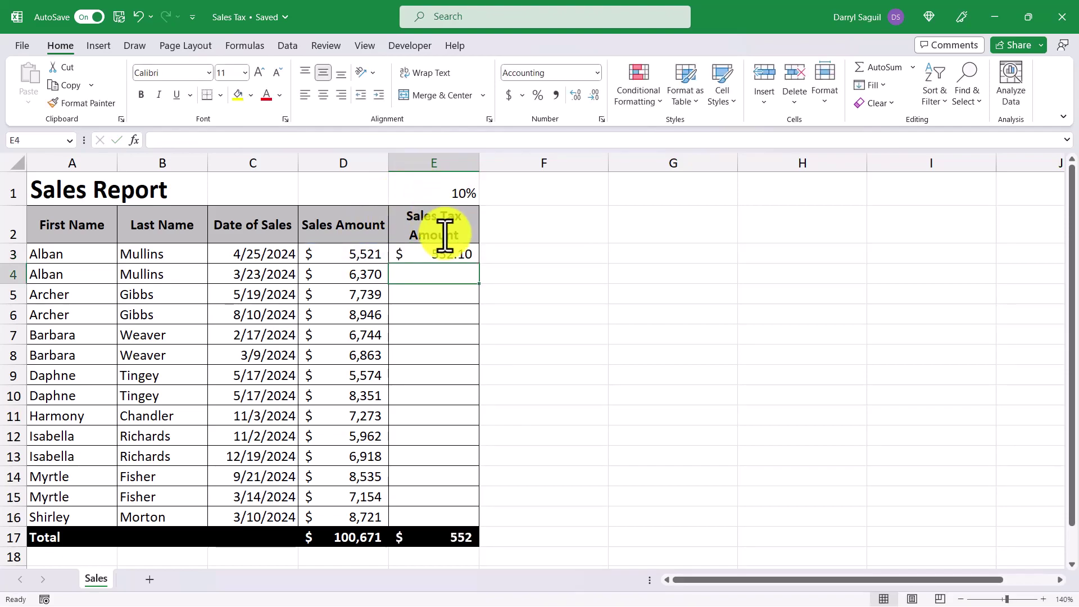
{"action": "left_click", "coordinate": [460, 259]}
{"action": "left_click_drag", "start_coordinate": [478, 264], "coordinate": [484, 525]}
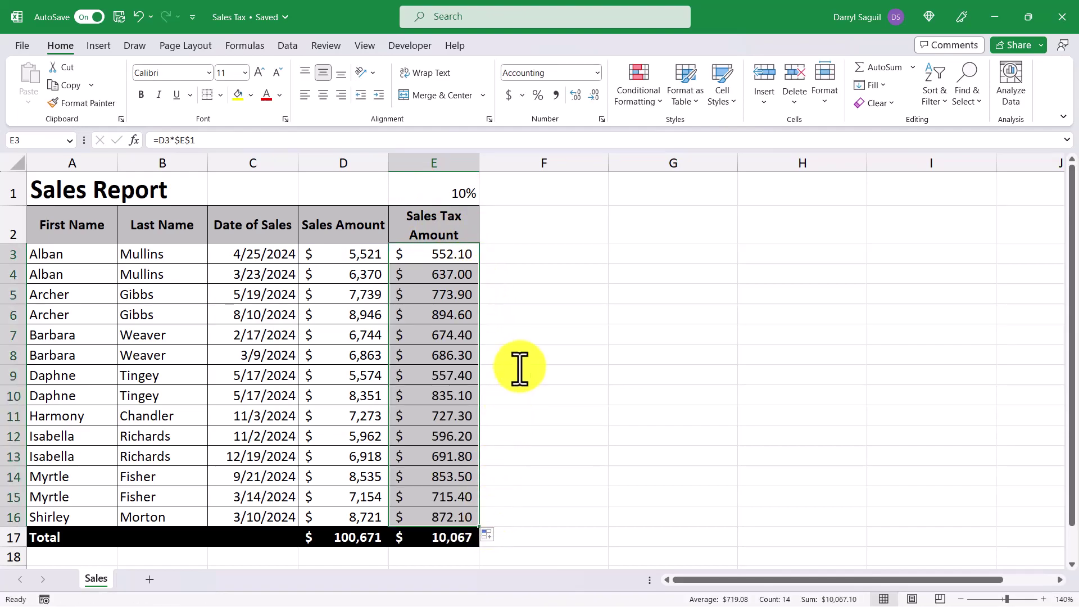
{"action": "left_click", "coordinate": [532, 231]}
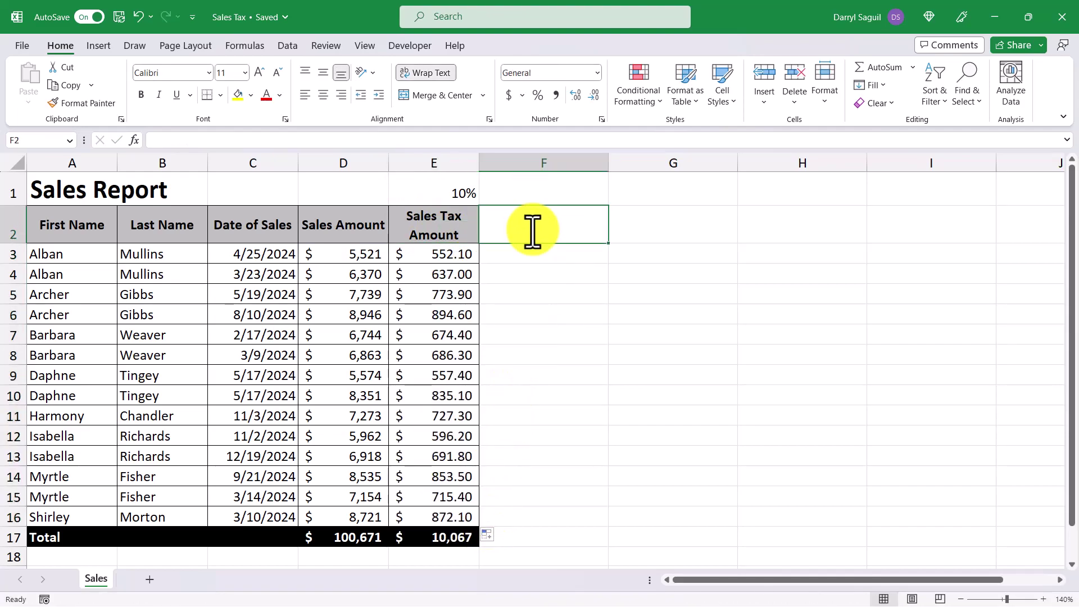
Change the tax rate in E1 to 13%
{"action": "left_click", "coordinate": [444, 189]}
{"action": "type", "text": "13"}
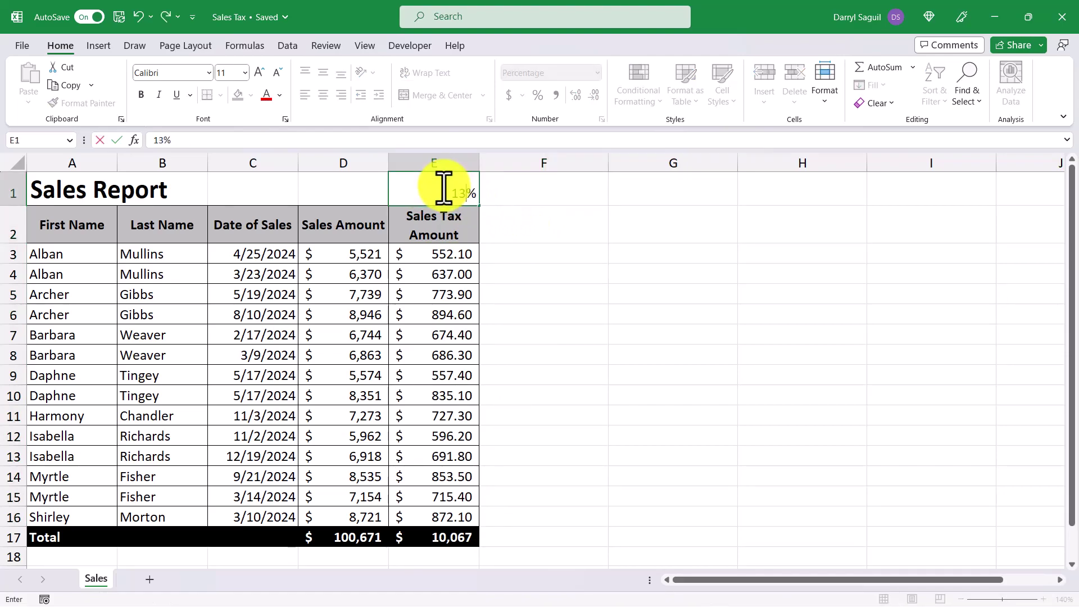
{"action": "key", "text": "Return"}
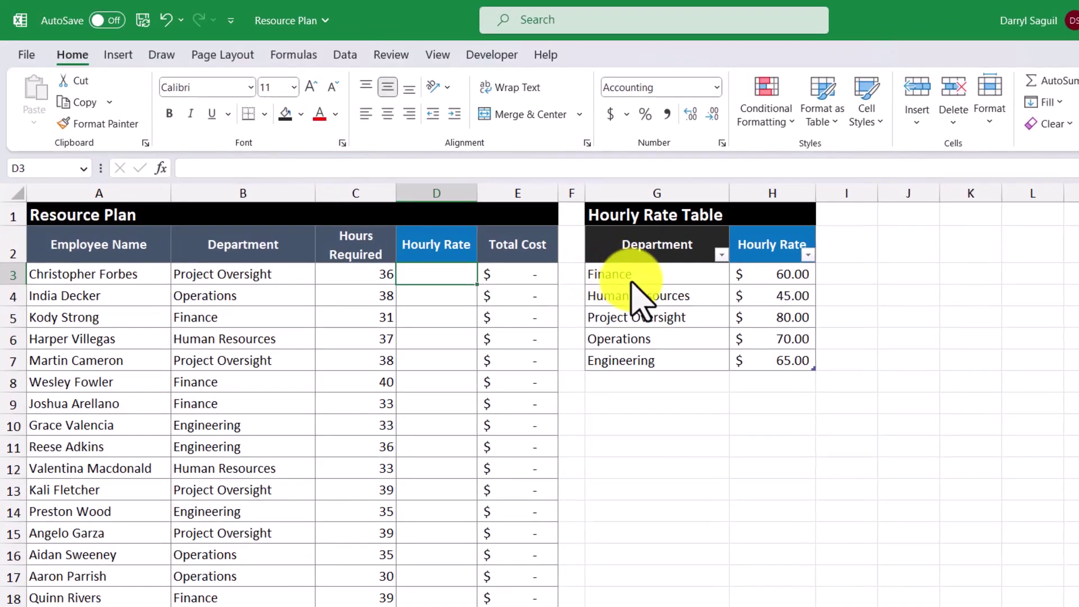
Fill the Hourly Rate column with =VLOOKUP(B3,RateTable,2,FALSE), after checking the table's name RateTable
{"action": "left_click", "coordinate": [631, 280]}
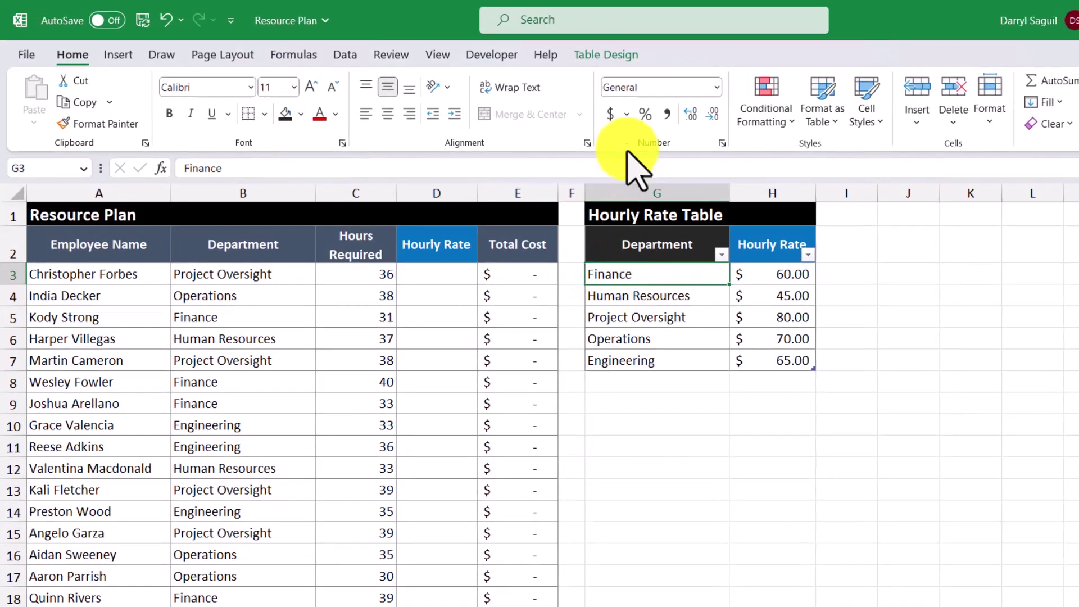
{"action": "left_click", "coordinate": [605, 55]}
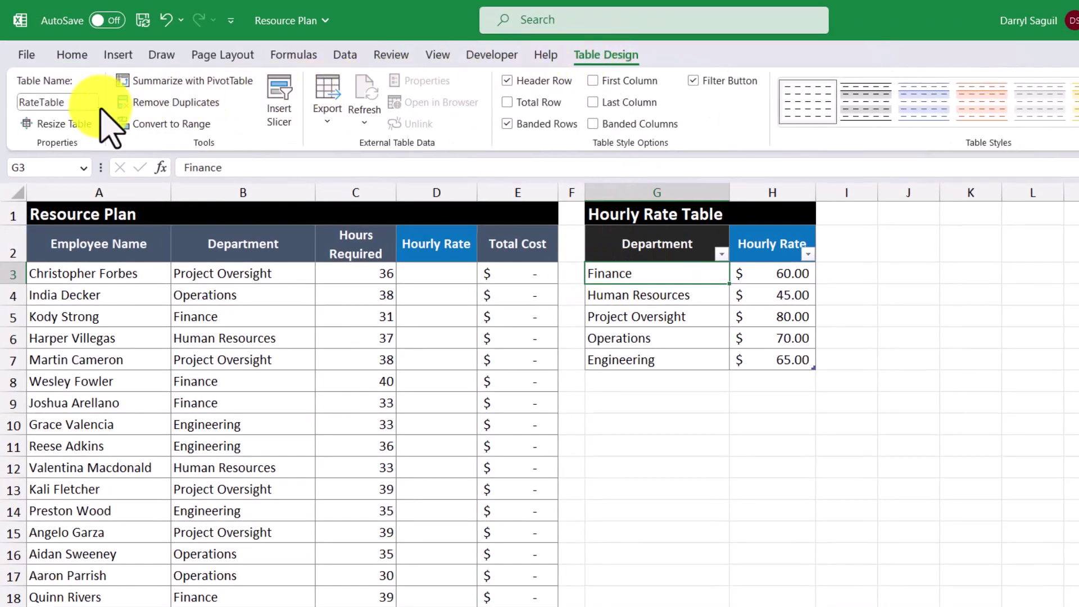
{"action": "left_click", "coordinate": [426, 278]}
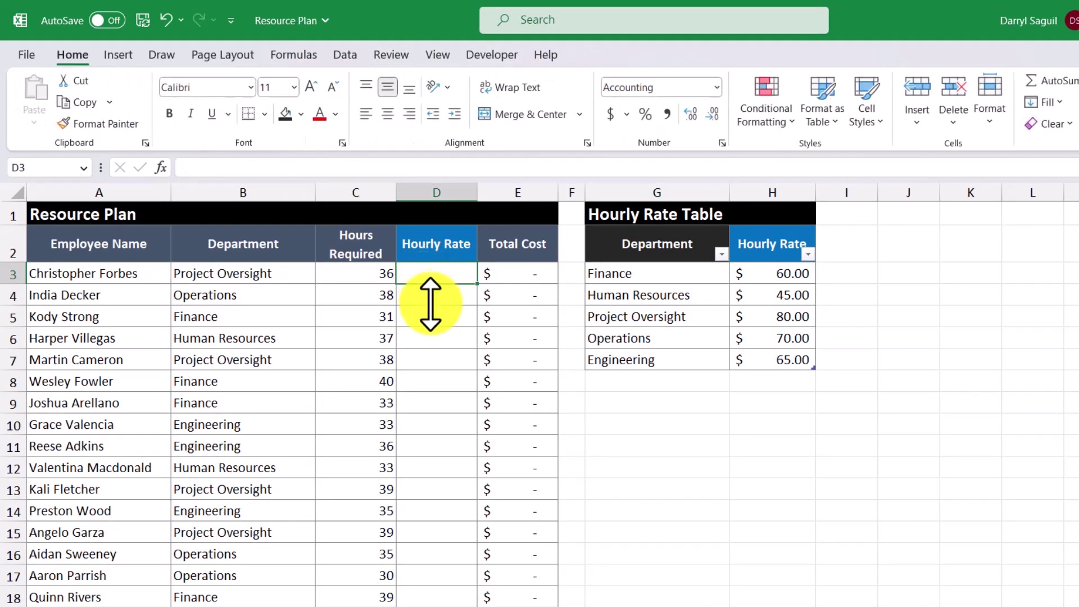
{"action": "type", "text": "=vlo"}
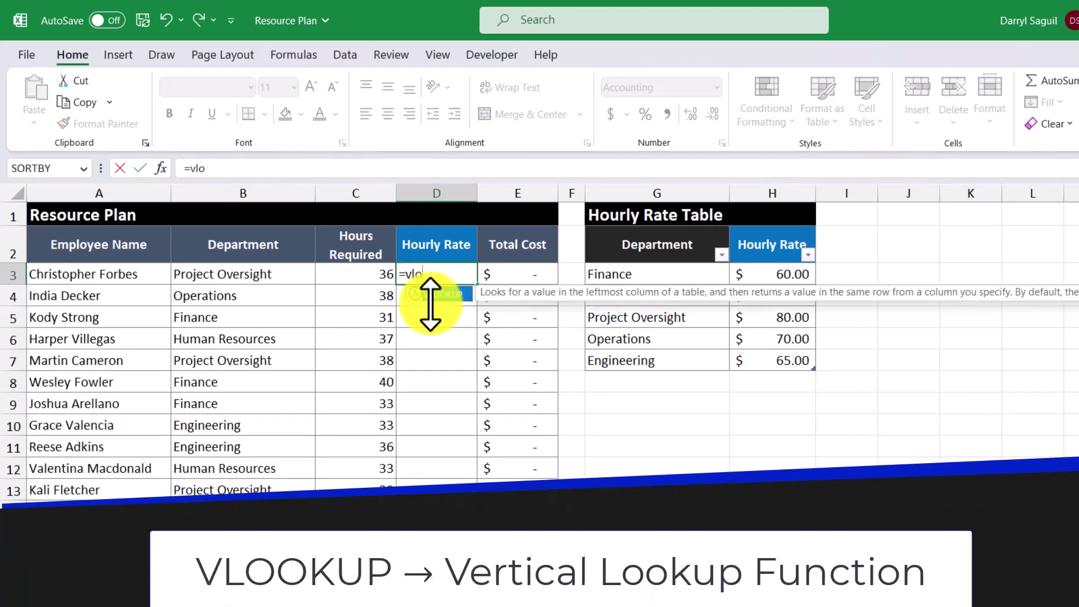
{"action": "key", "text": "Tab"}
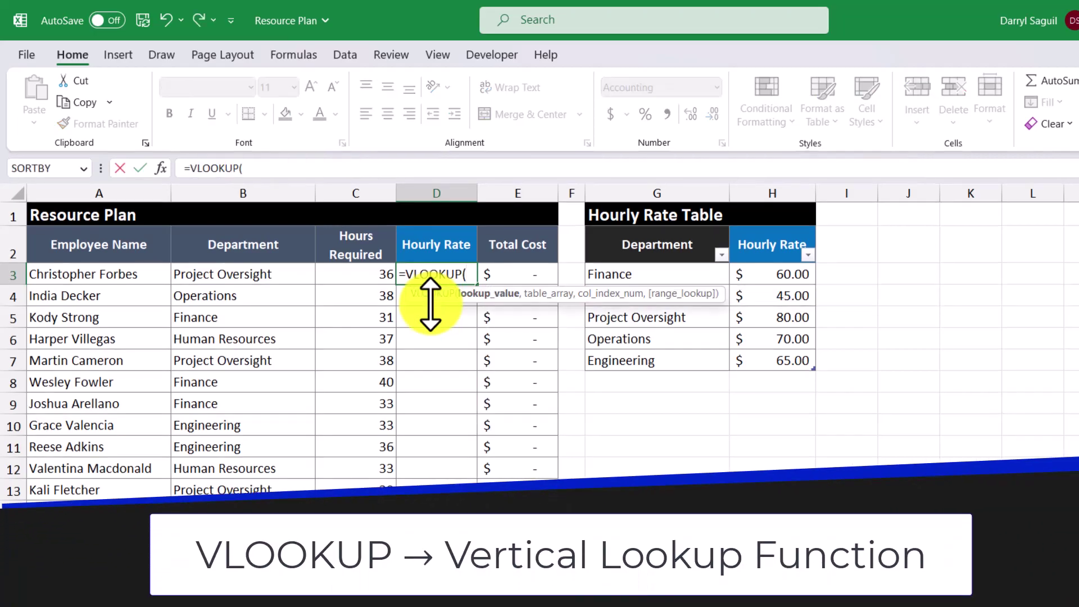
{"action": "left_click", "coordinate": [279, 277]}
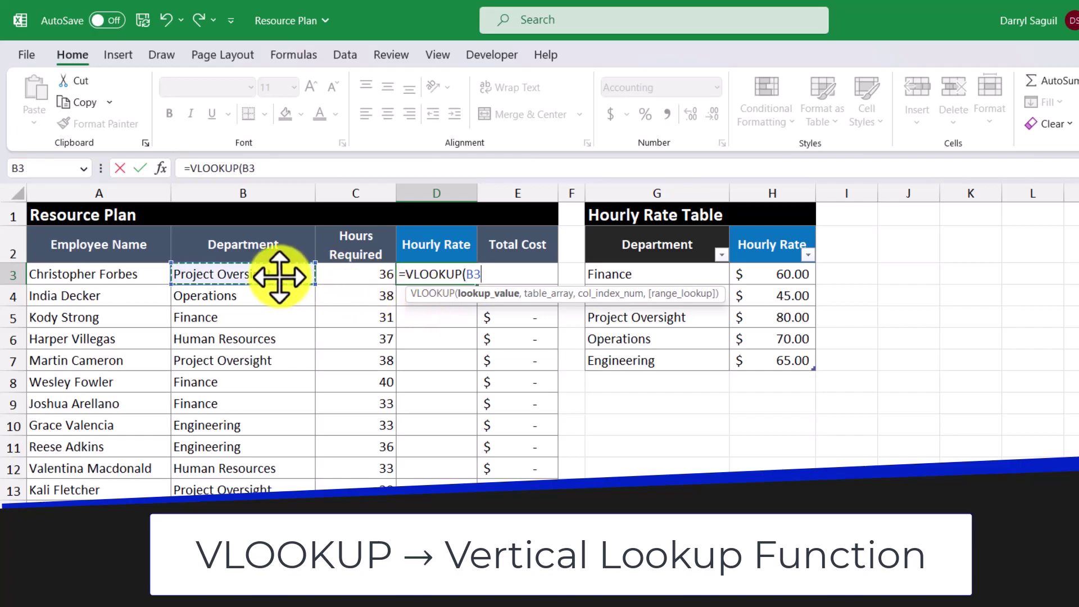
{"action": "type", "text": ",rat"}
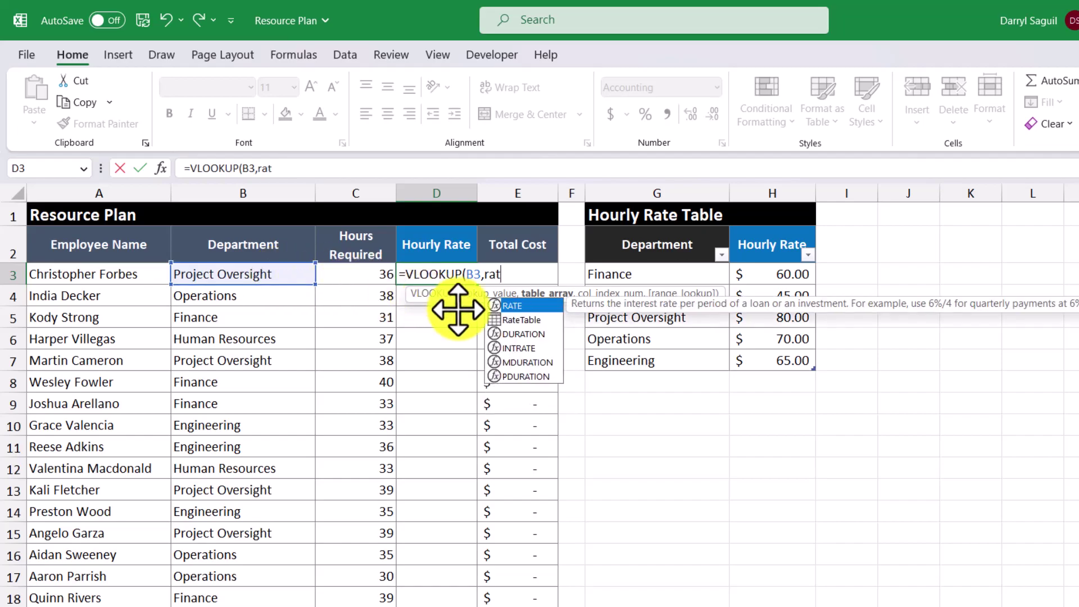
{"action": "double_click", "coordinate": [520, 320]}
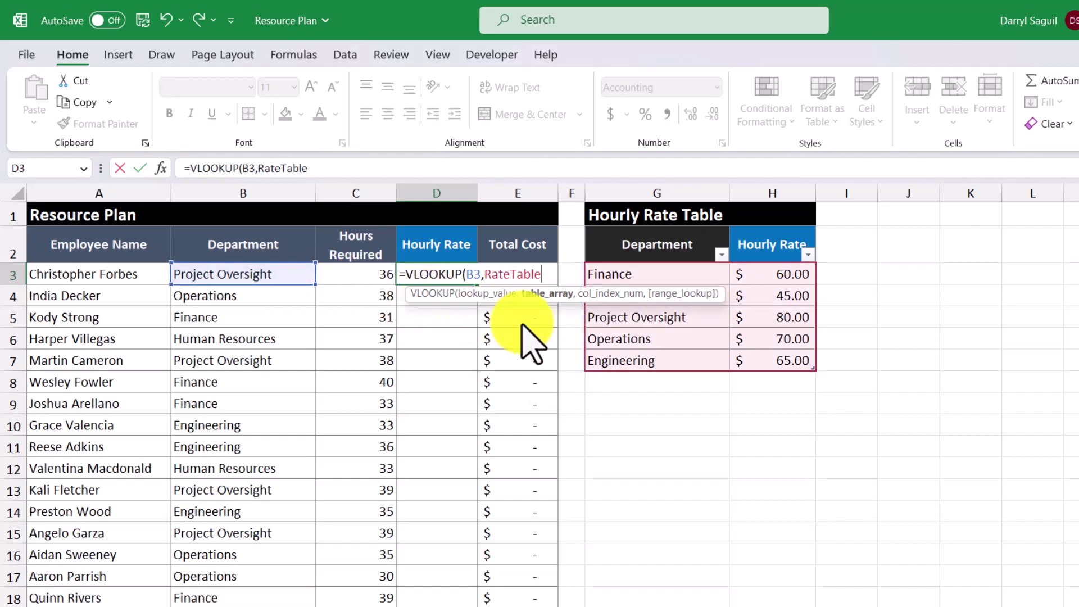
{"action": "type", "text": ","}
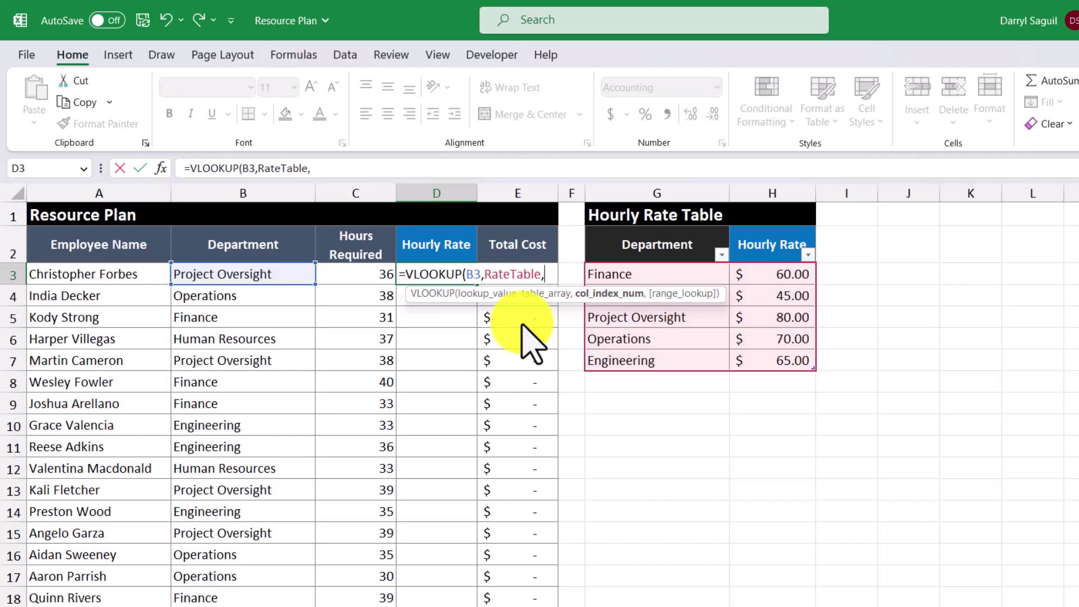
{"action": "type", "text": "2,"}
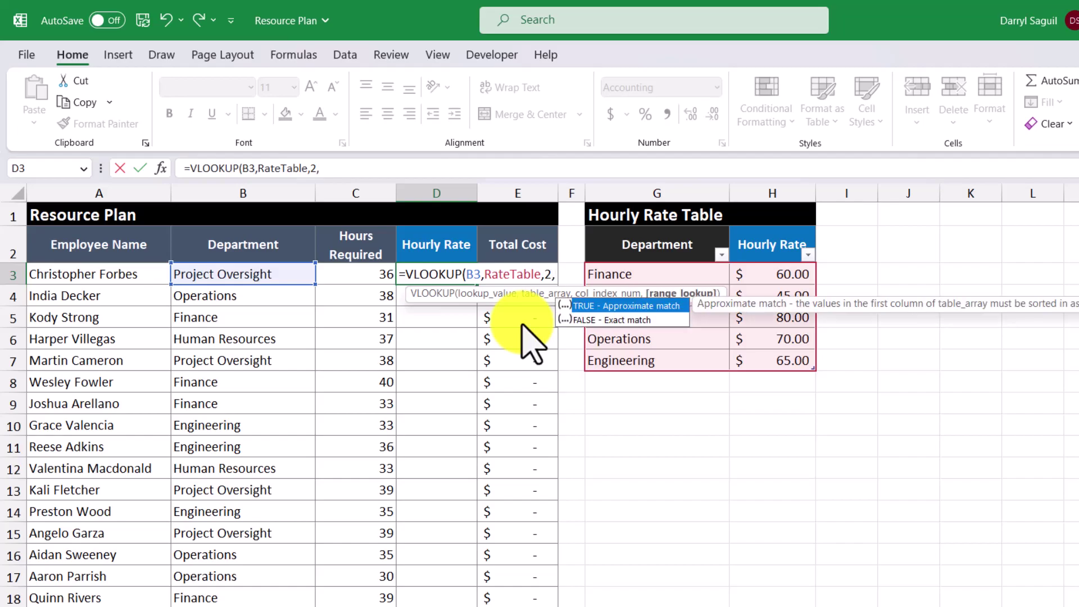
{"action": "double_click", "coordinate": [588, 318]}
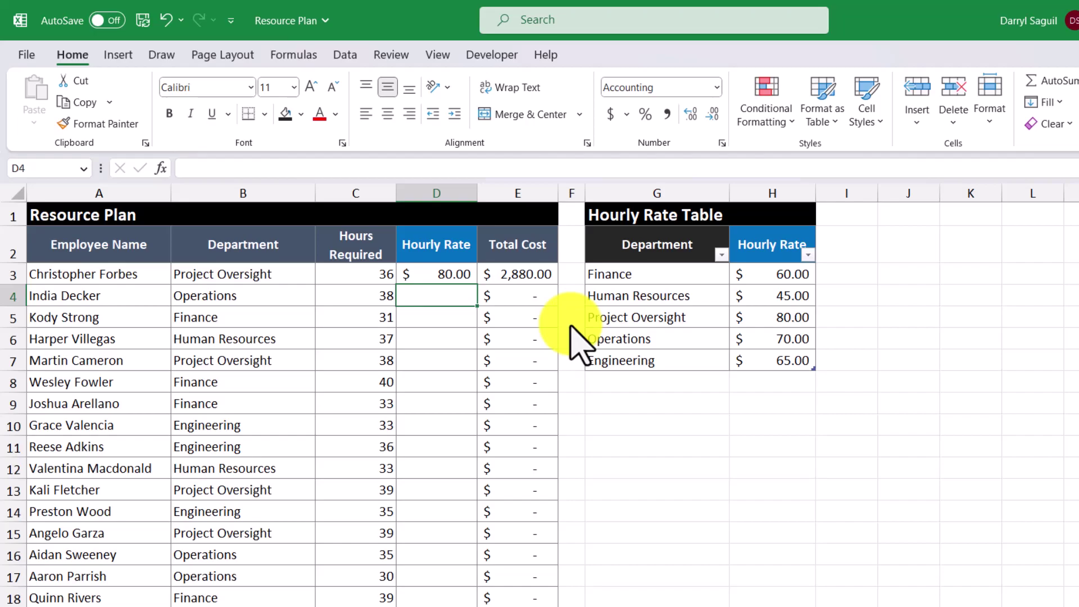
{"action": "left_click", "coordinate": [455, 278]}
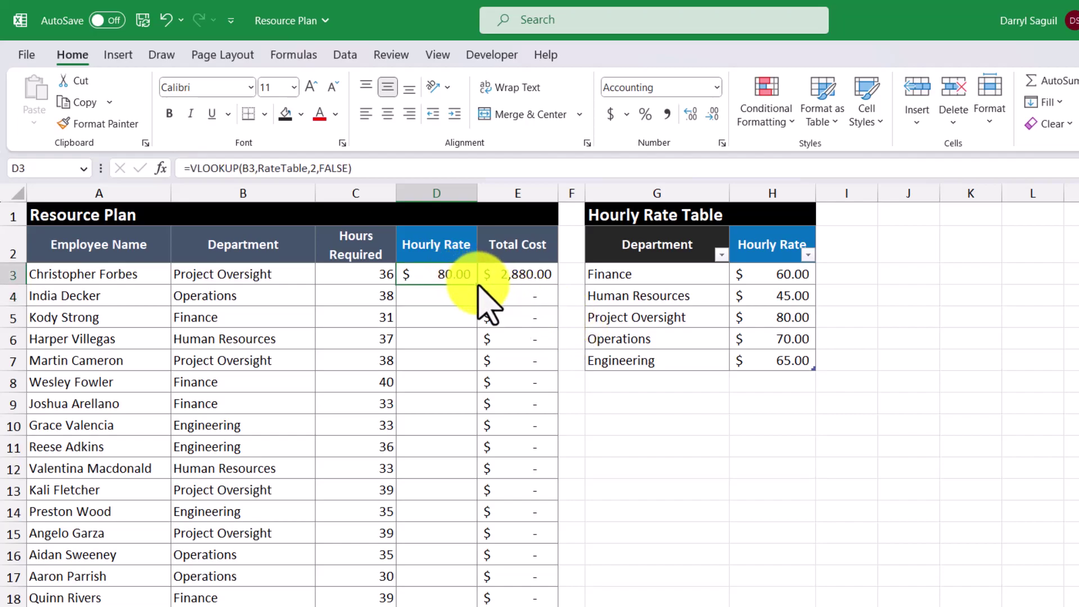
{"action": "double_click", "coordinate": [477, 285]}
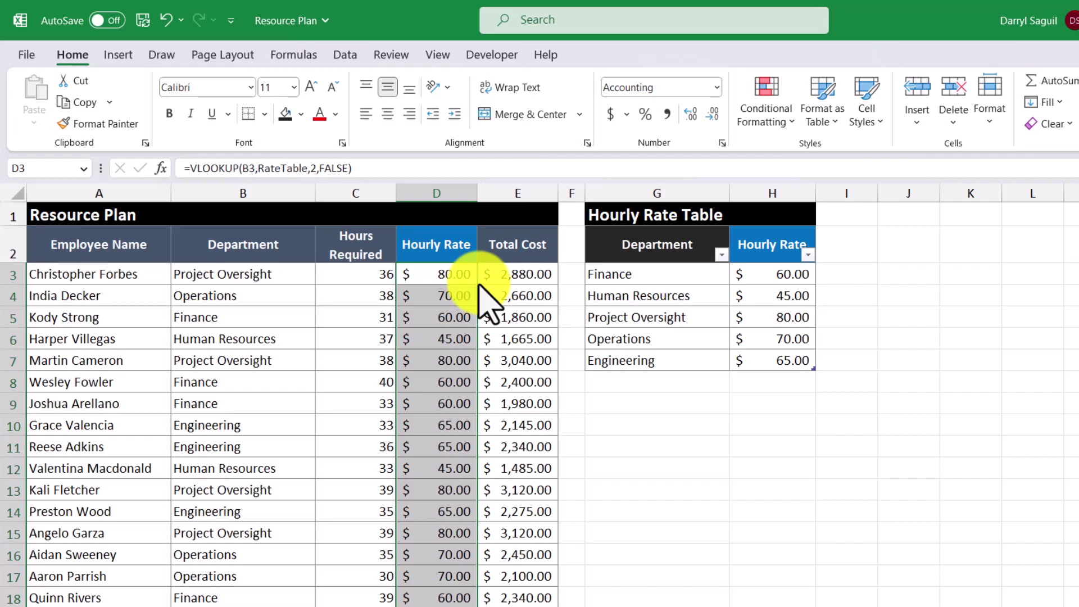
Insert an empty column H inside the rate table and inspect D3's now-broken lookup
{"action": "right_click", "coordinate": [762, 196]}
{"action": "left_click", "coordinate": [854, 370]}
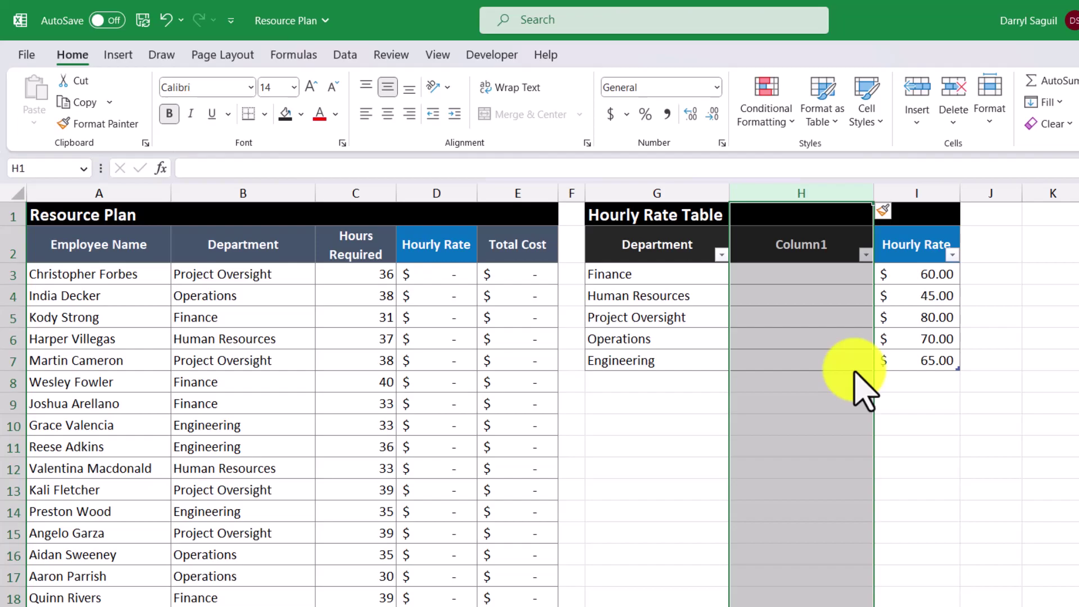
{"action": "left_click", "coordinate": [439, 281]}
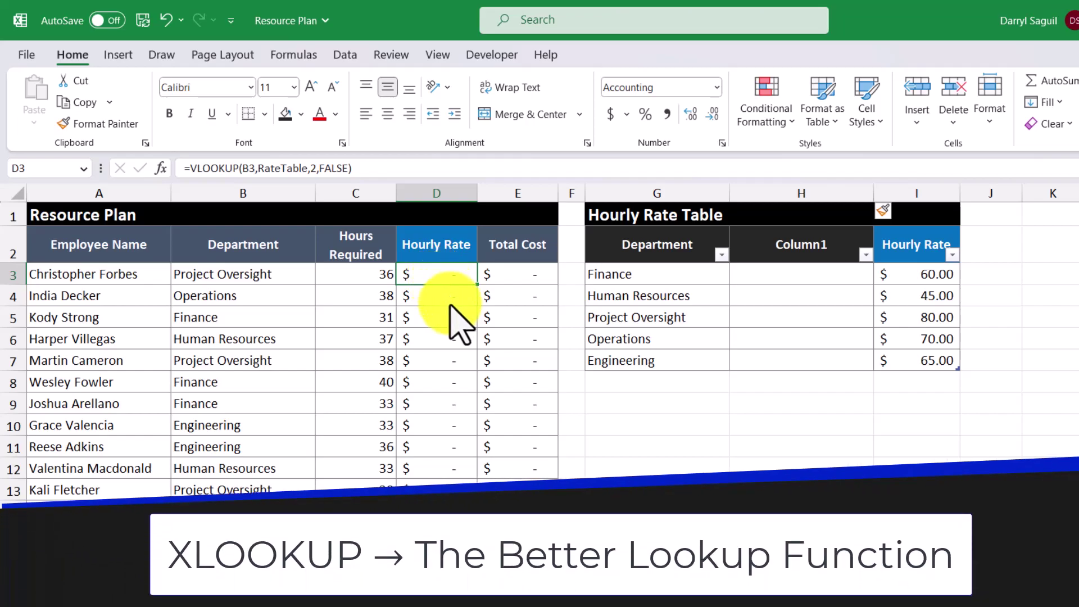
In D3, enter an XLOOKUP of B3 against the Department column, returning the Hourly Rate column
{"action": "left_click", "coordinate": [457, 316]}
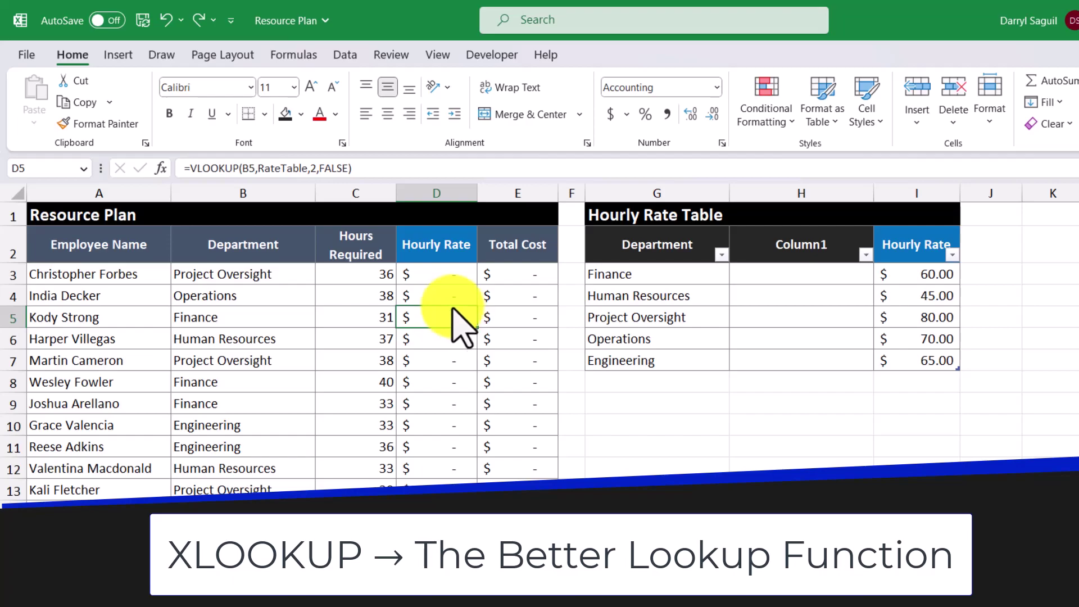
{"action": "left_click", "coordinate": [436, 277]}
{"action": "type", "text": "="}
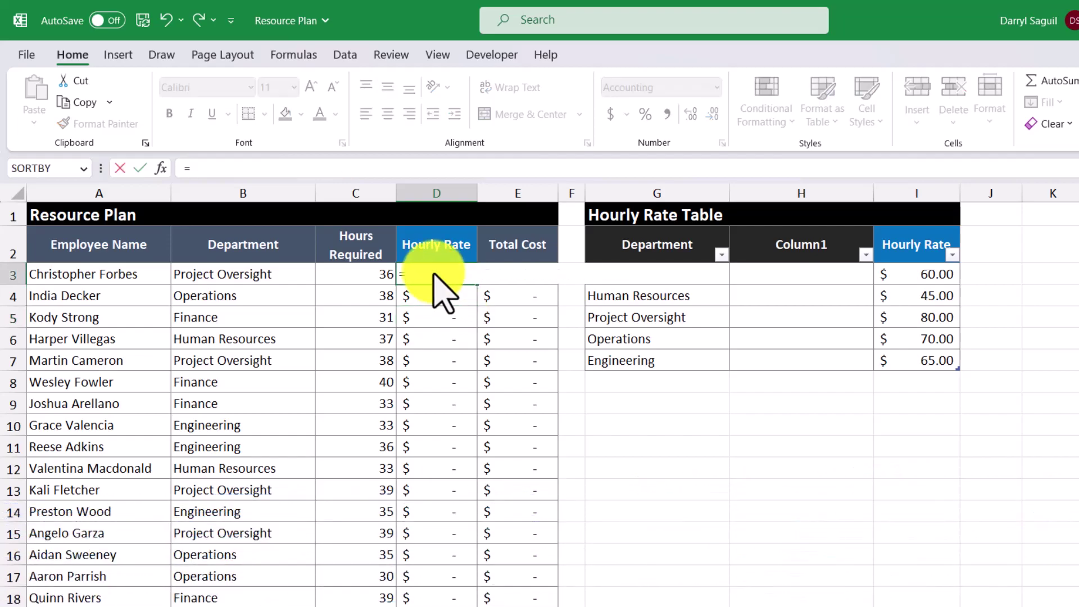
{"action": "type", "text": "xlo"}
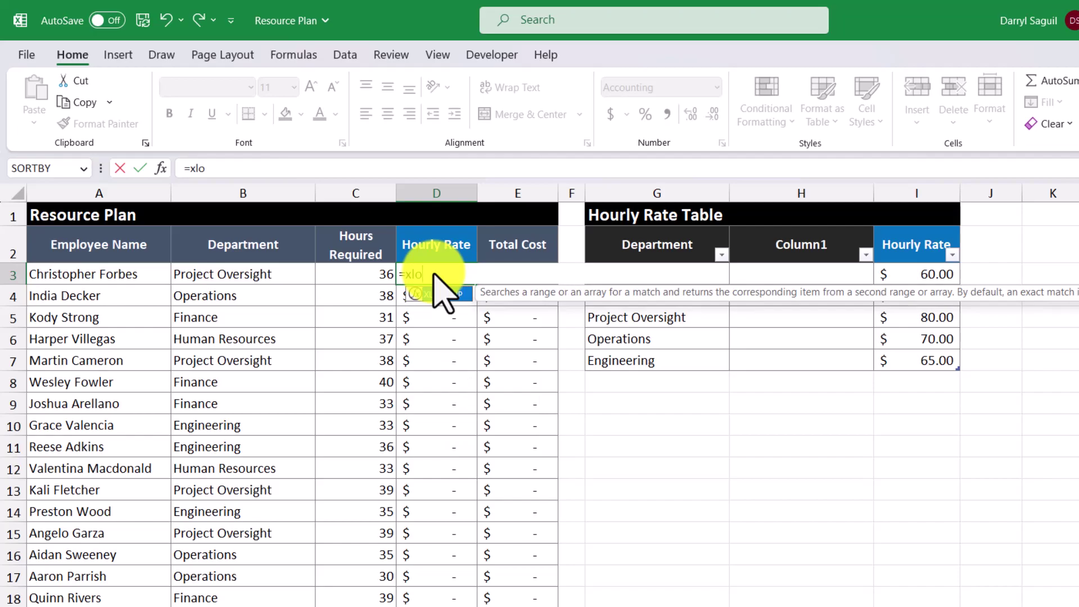
{"action": "key", "text": "Tab"}
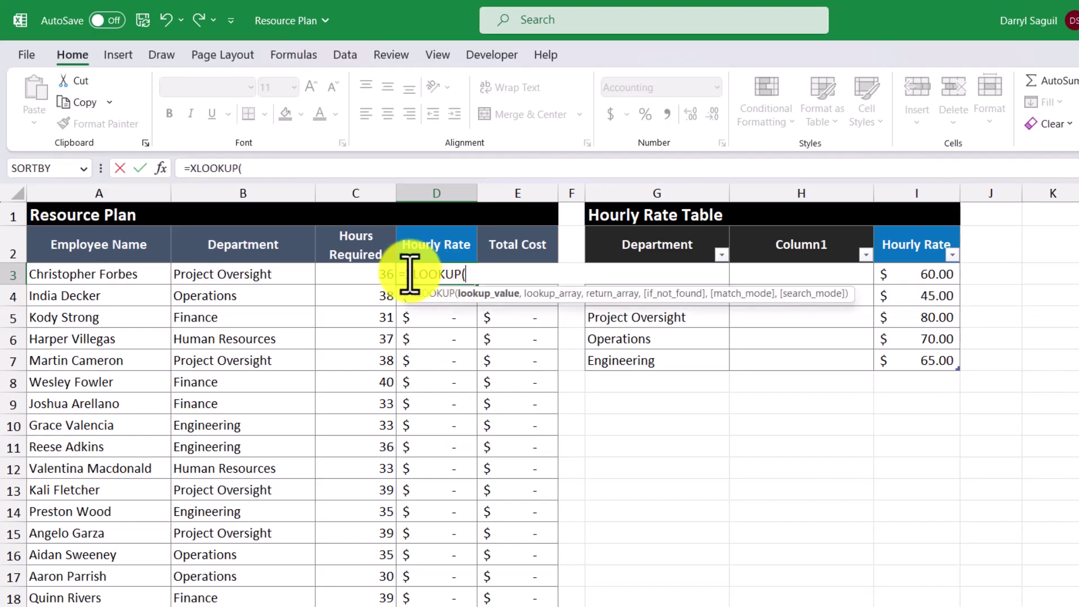
{"action": "left_click", "coordinate": [280, 274]}
{"action": "type", "text": ","}
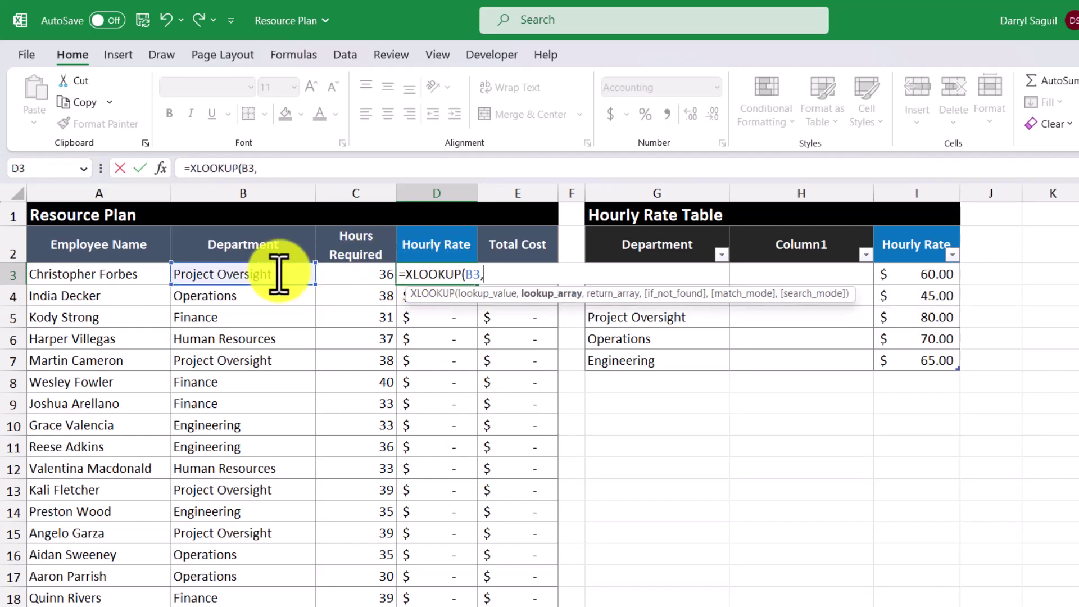
{"action": "left_click", "coordinate": [687, 364]}
{"action": "left_click_drag", "start_coordinate": [686, 364], "coordinate": [689, 272]}
{"action": "type", "text": ","}
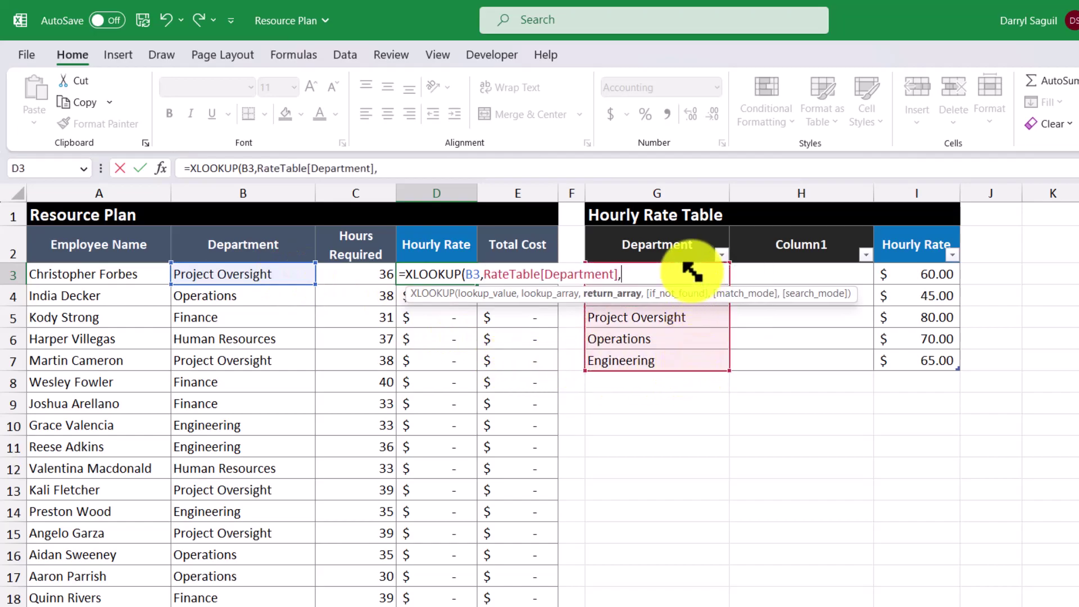
{"action": "left_click_drag", "start_coordinate": [933, 361], "coordinate": [927, 278]}
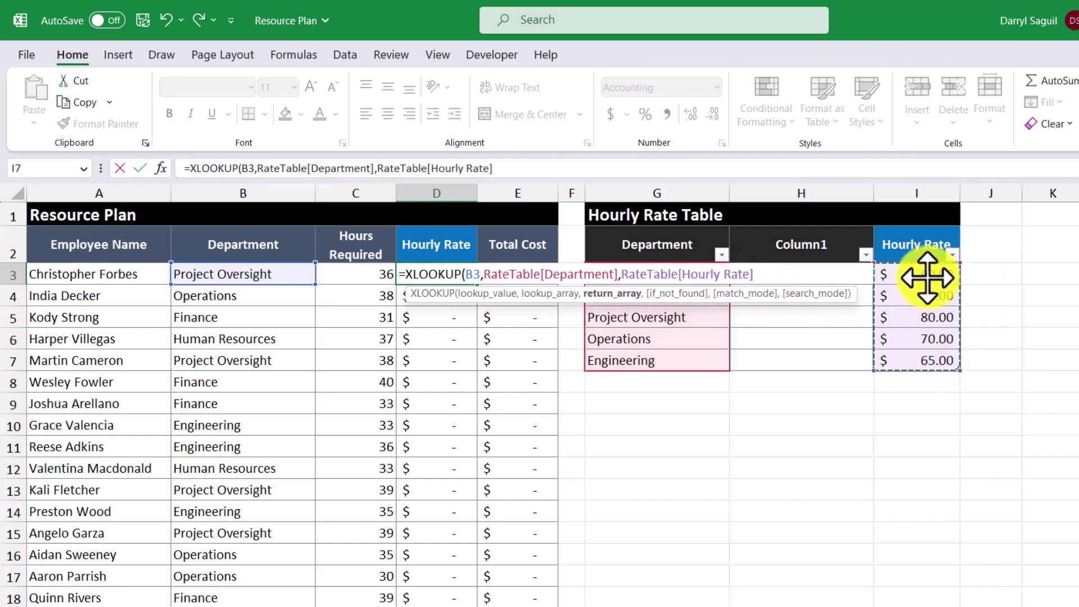
{"action": "key", "text": "Return"}
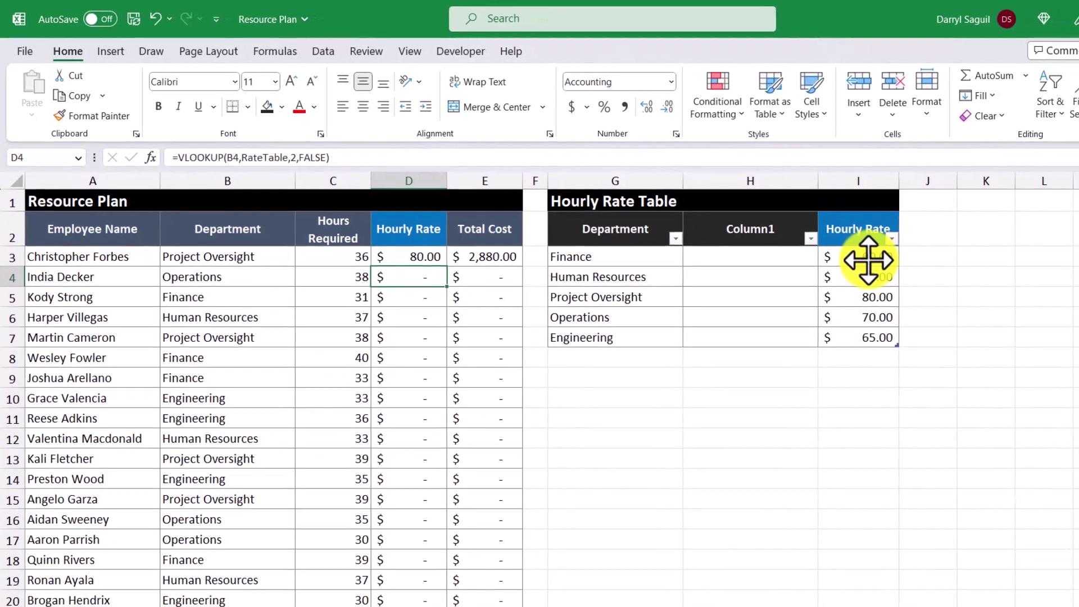
Insert a column into the rate table and fill D3's XLOOKUP down to row 21
{"action": "right_click", "coordinate": [910, 193]}
{"action": "left_click", "coordinate": [909, 346]}
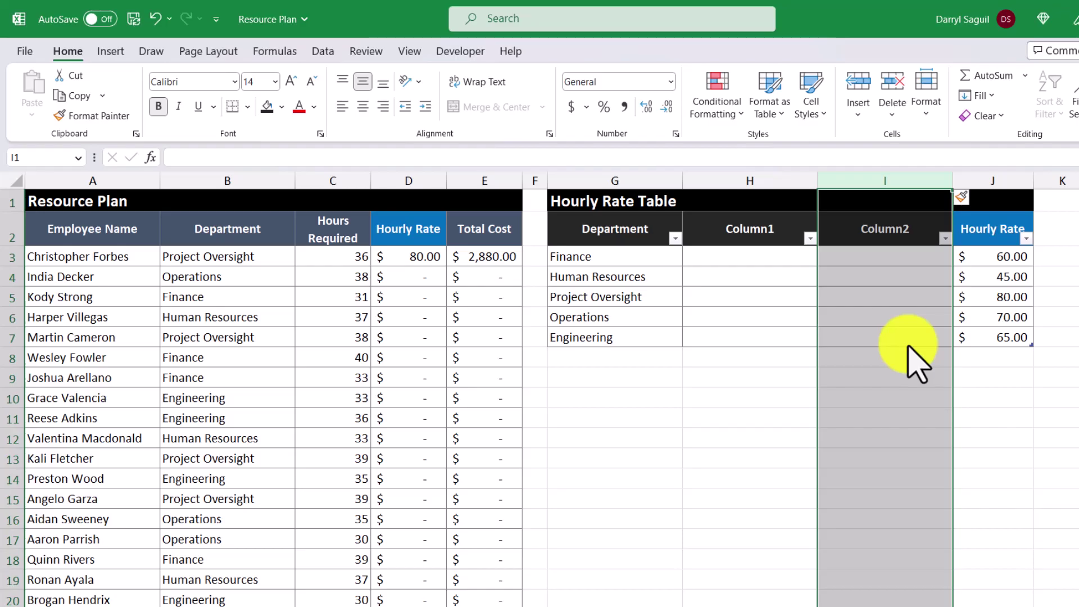
{"action": "left_click", "coordinate": [439, 260]}
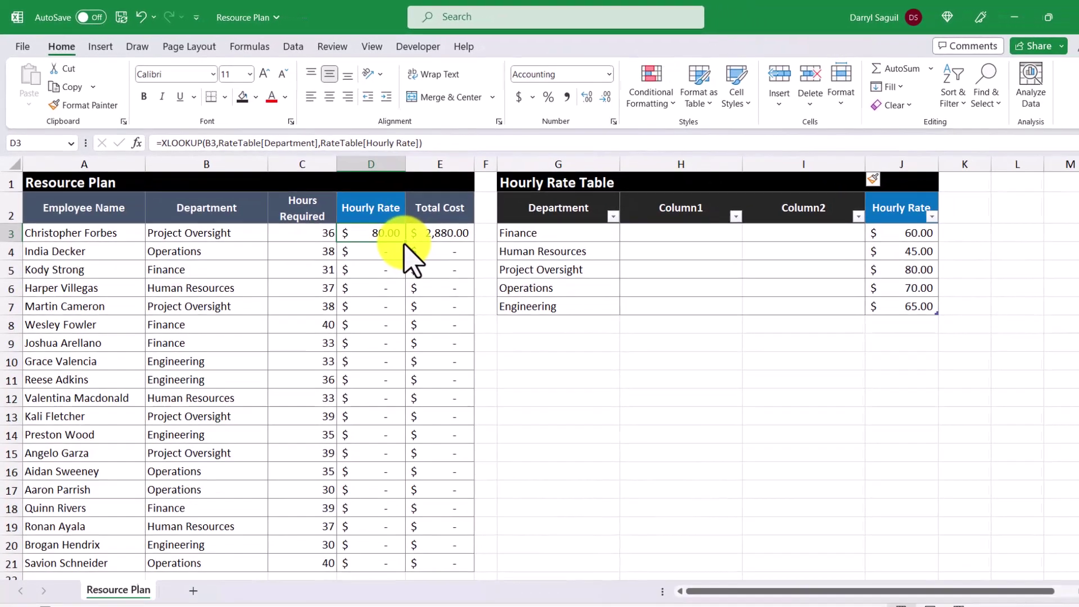
{"action": "double_click", "coordinate": [447, 266]}
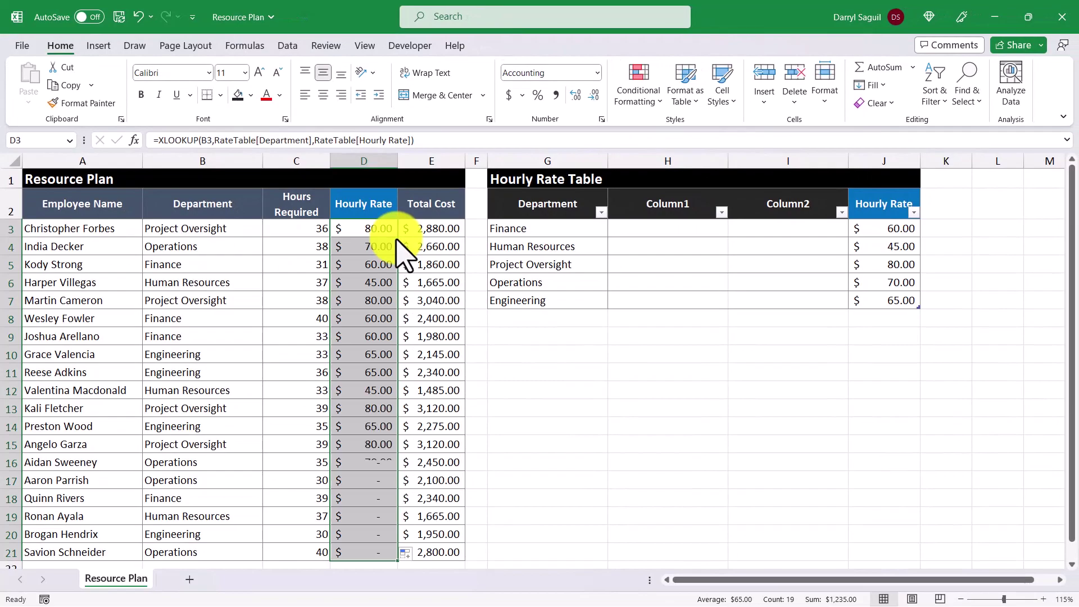
Delete the empty Column1 and Column2 from the rate table
{"action": "right_click", "coordinate": [681, 168]}
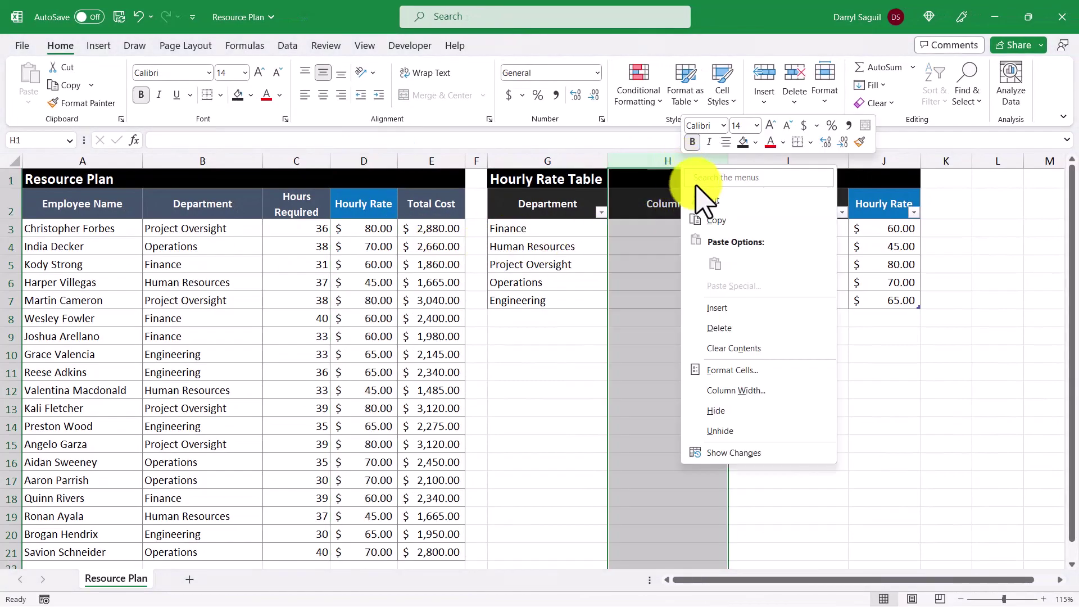
{"action": "left_click", "coordinate": [762, 329]}
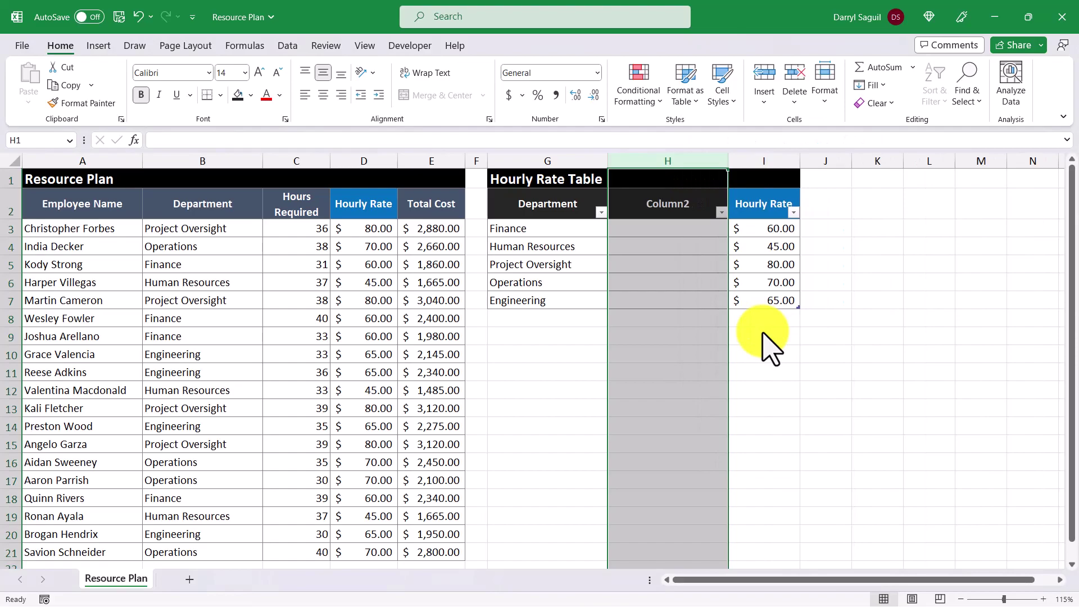
{"action": "right_click", "coordinate": [683, 162]}
{"action": "left_click", "coordinate": [736, 329]}
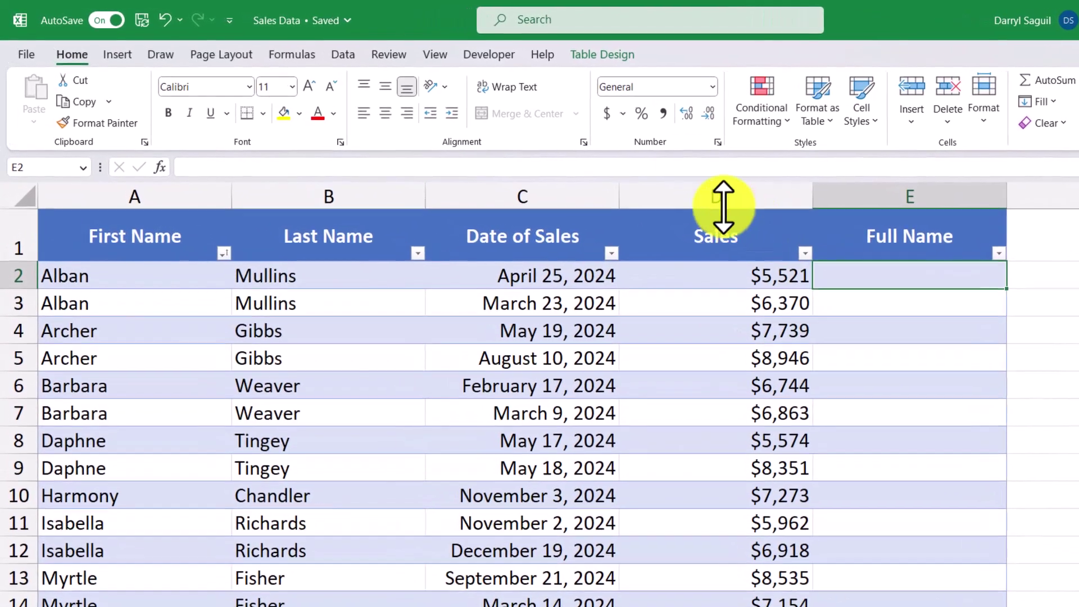
Fill the Full Name column with CONCAT of First Name, a space, and Last Name
{"action": "left_click", "coordinate": [607, 56]}
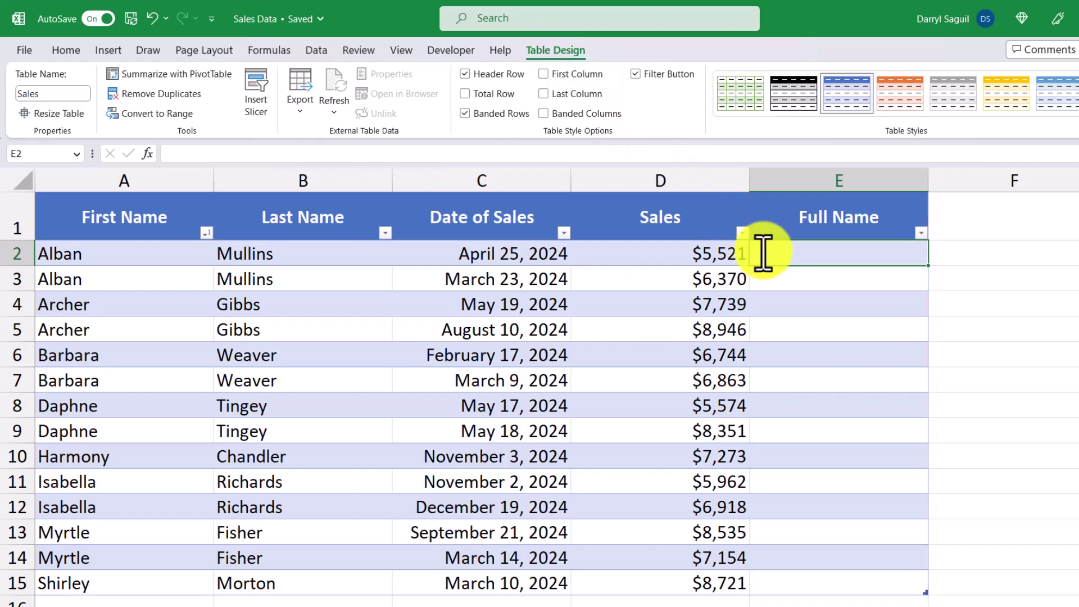
{"action": "type", "text": "="}
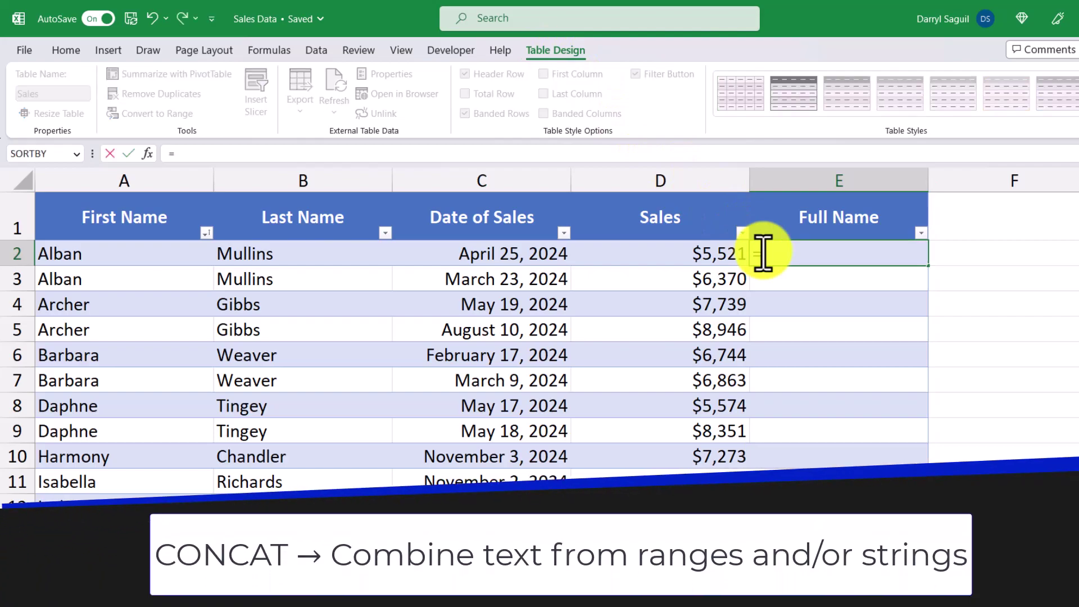
{"action": "type", "text": "con"}
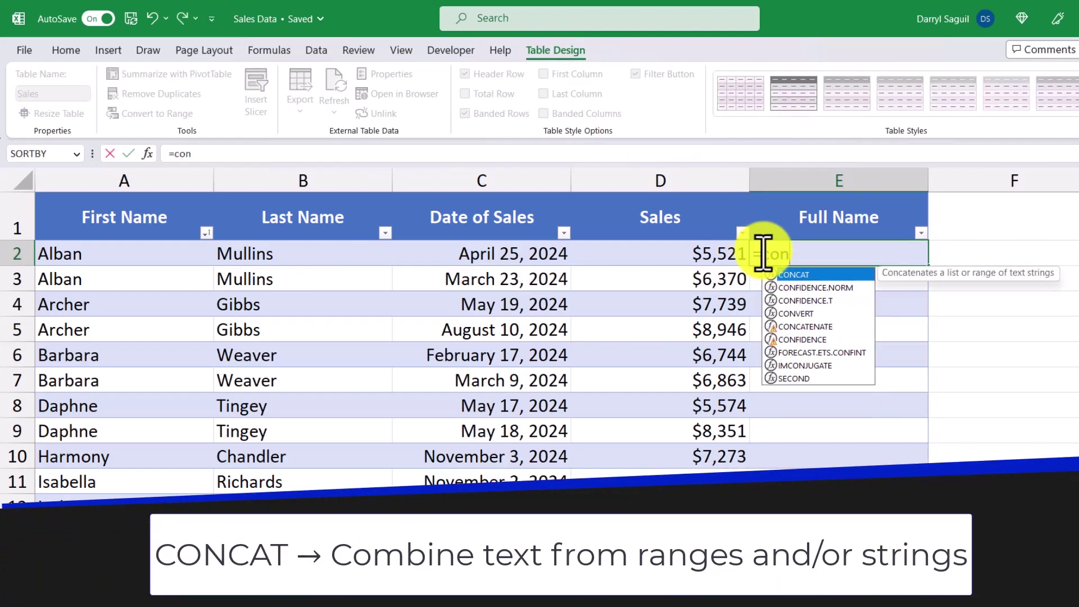
{"action": "key", "text": "Tab"}
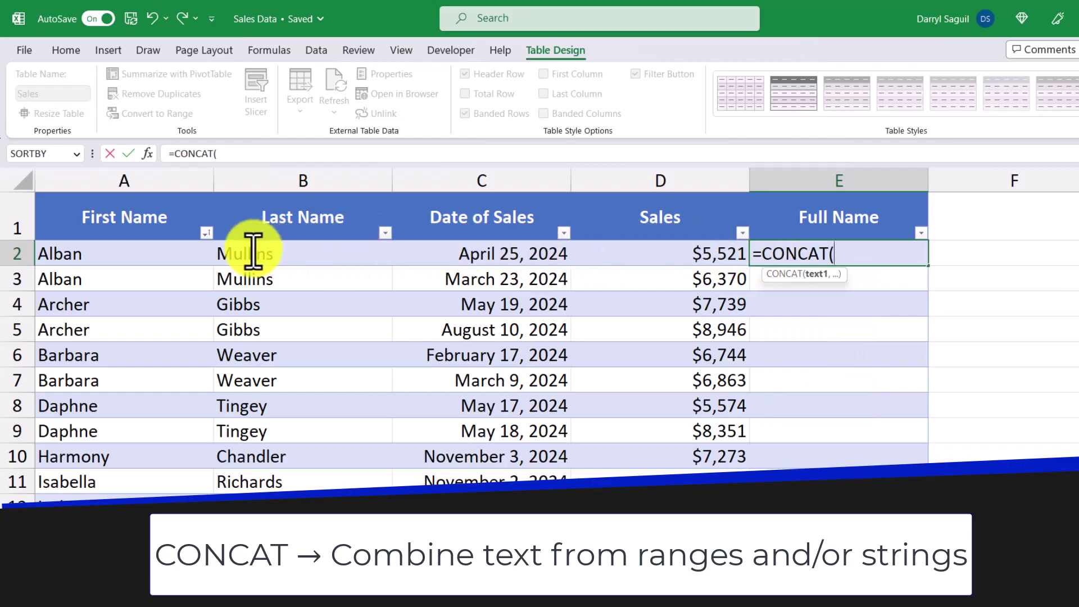
{"action": "left_click", "coordinate": [159, 254]}
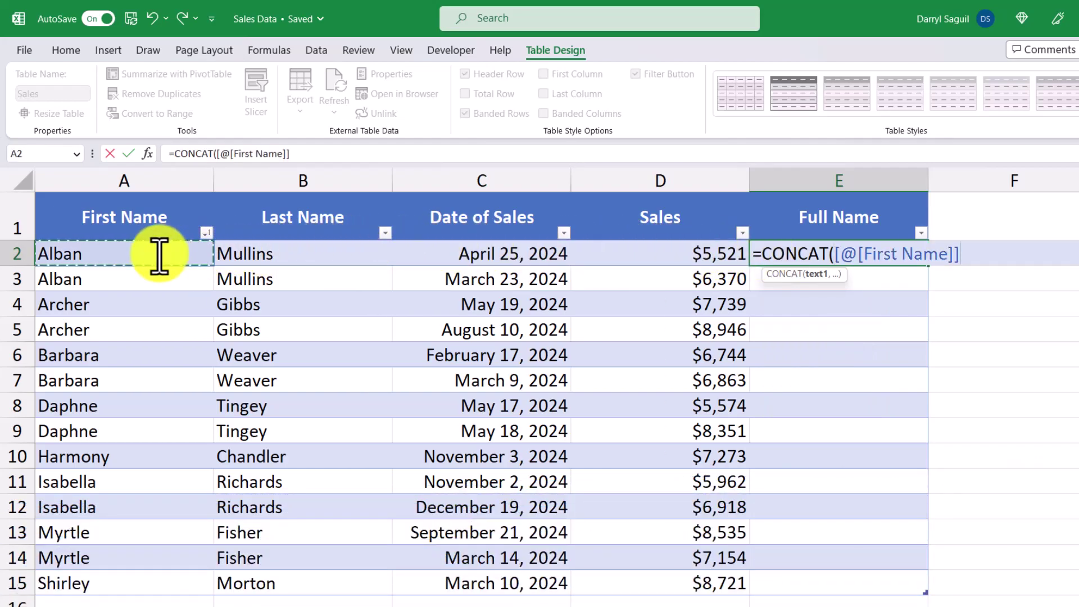
{"action": "type", "text": ","}
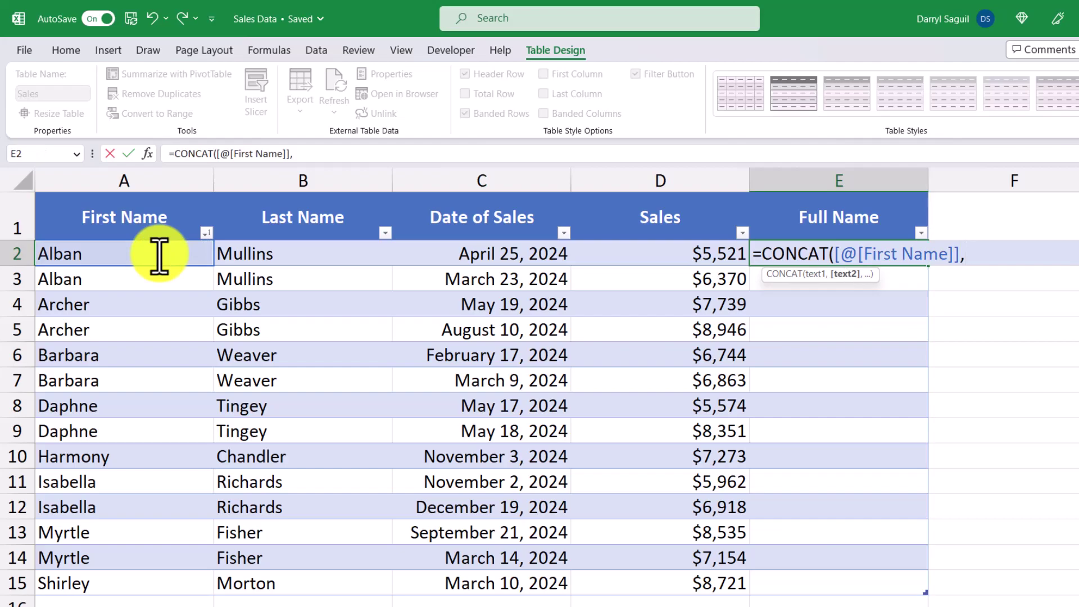
{"action": "type", "text": "\" \","}
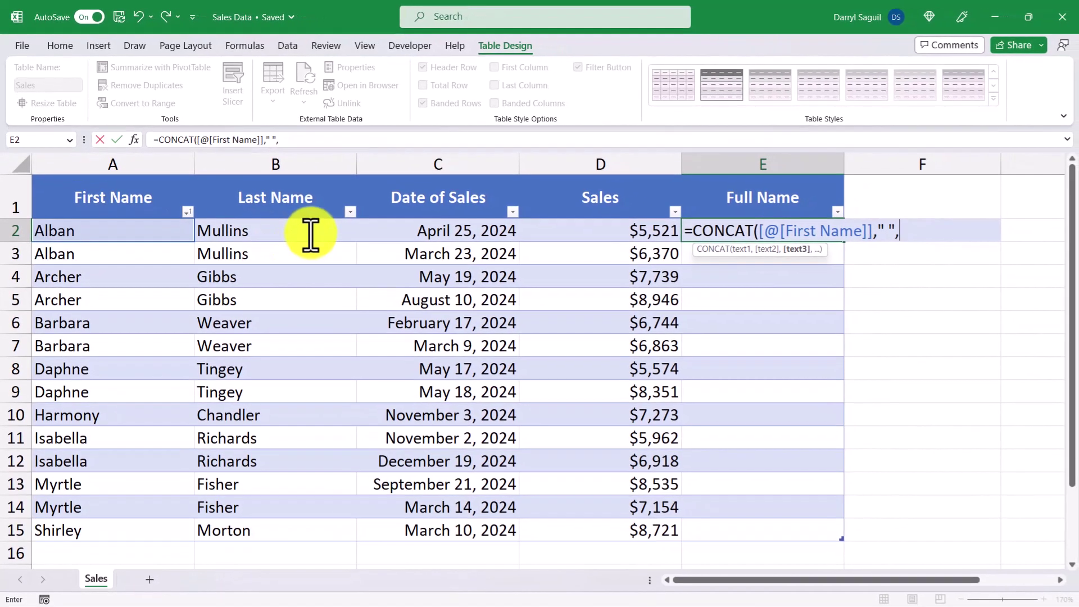
{"action": "left_click", "coordinate": [311, 232]}
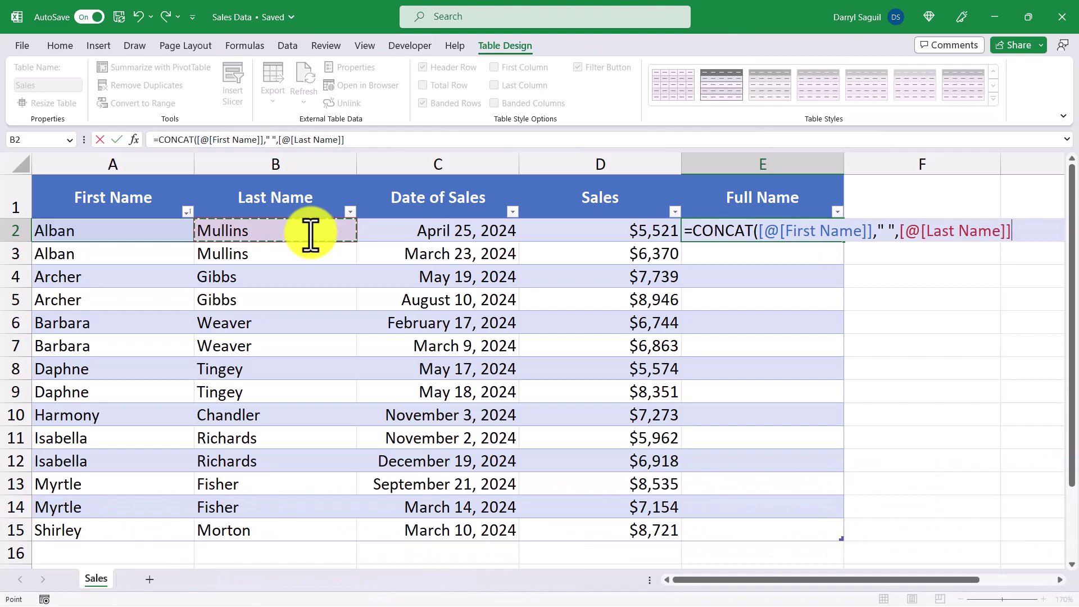
{"action": "key", "text": "Return"}
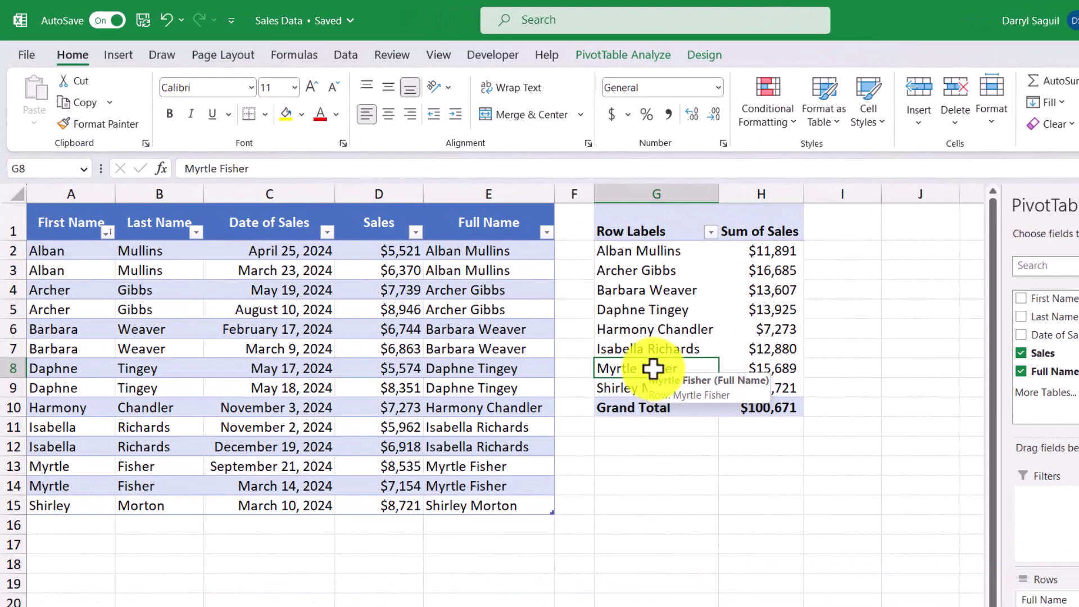
{"action": "left_click", "coordinate": [662, 291]}
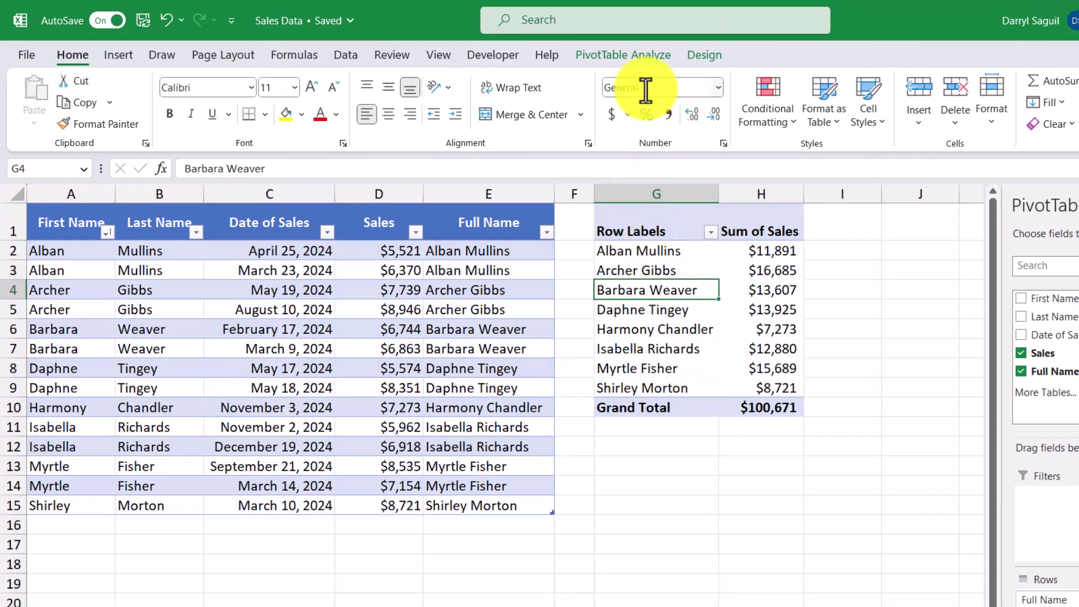
{"action": "left_click", "coordinate": [631, 55]}
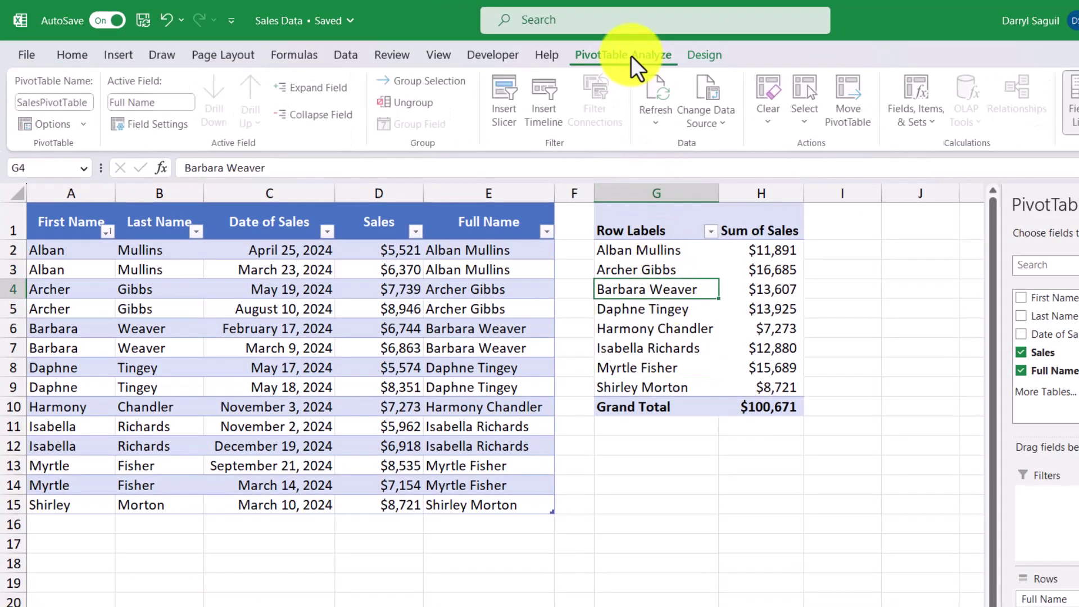
{"action": "left_click", "coordinate": [717, 81]}
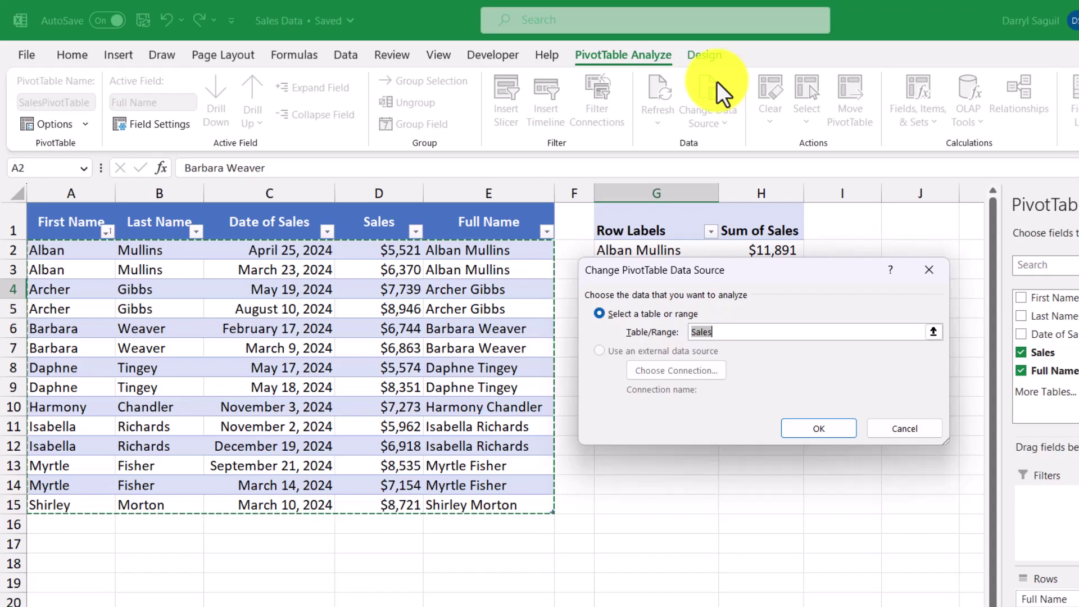
{"action": "key", "text": "Return"}
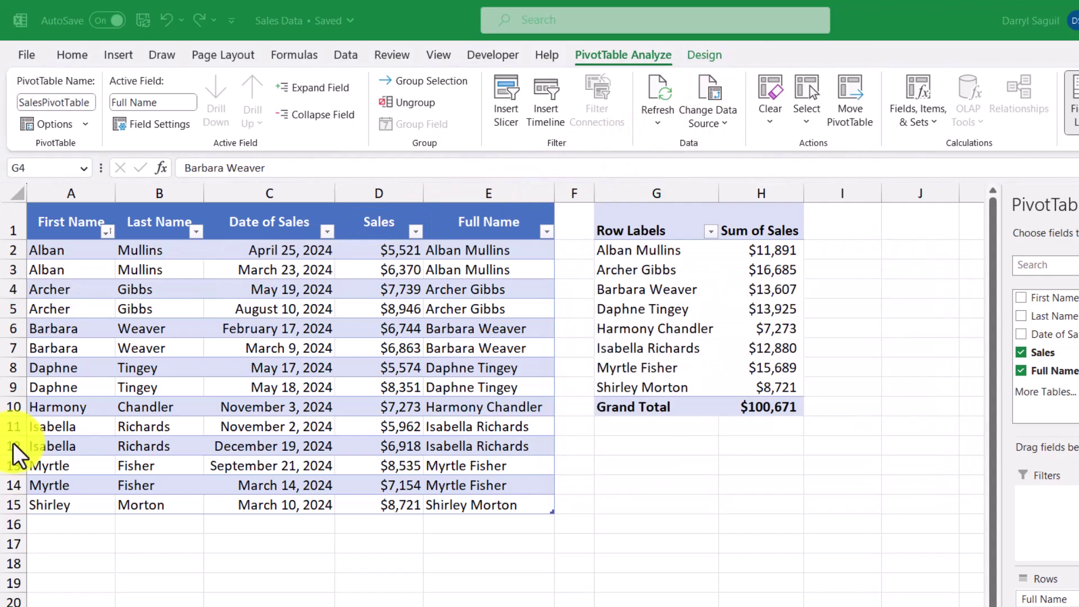
{"action": "left_click", "coordinate": [51, 523]}
{"action": "type", "text": "Barbara\tWeaver\tFebruary 17, 2024\t$6,744\tBarbara Weaver Barbara\tWeaver\tMarch 9, 2024\t$6,863\tBarbara Weaver"}
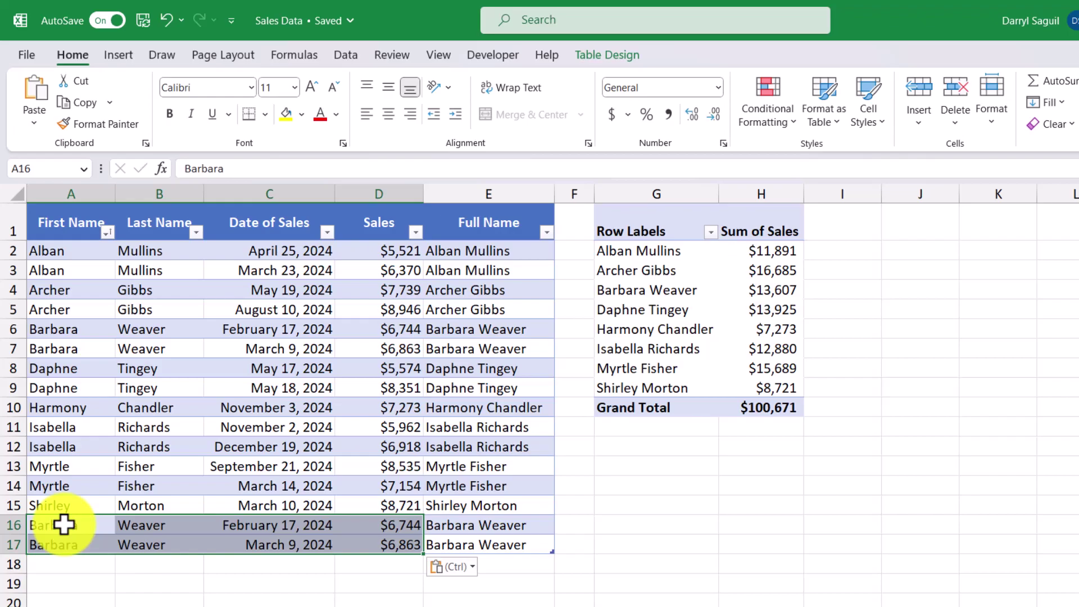
{"action": "left_click", "coordinate": [622, 387]}
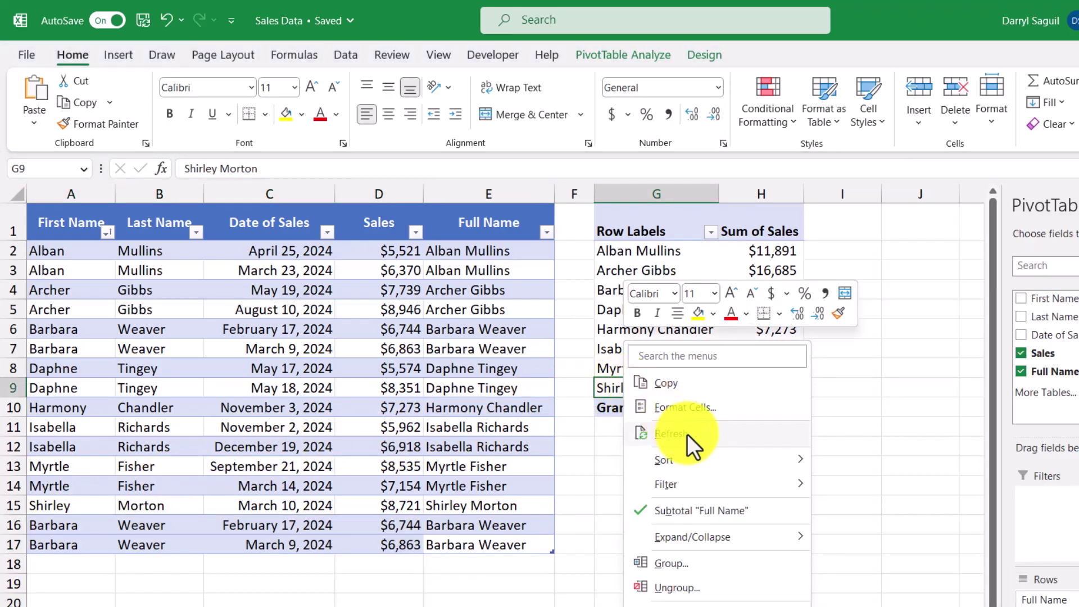
{"action": "left_click", "coordinate": [687, 434]}
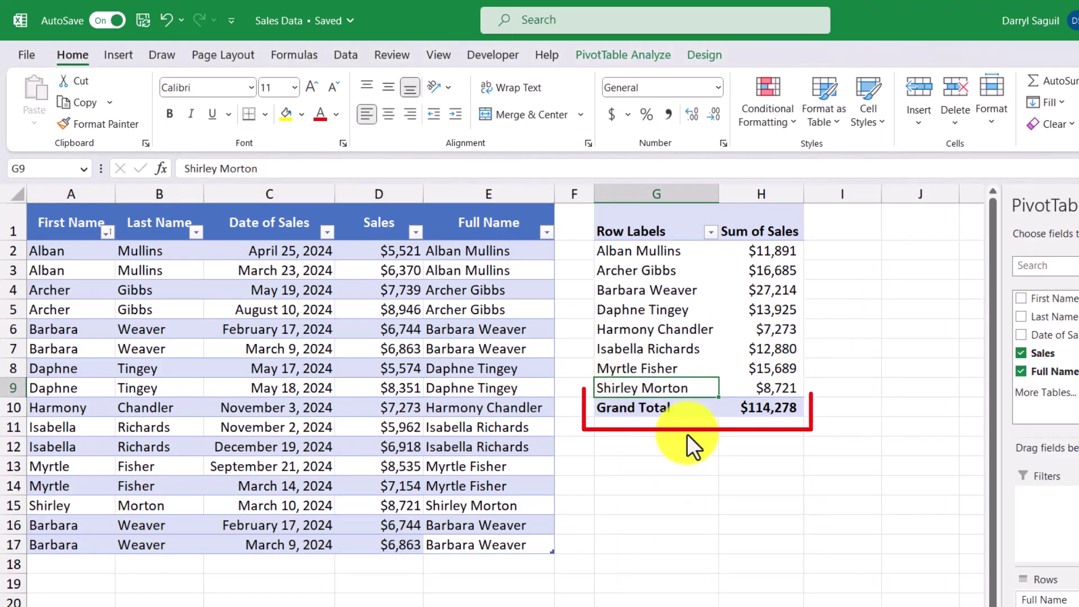